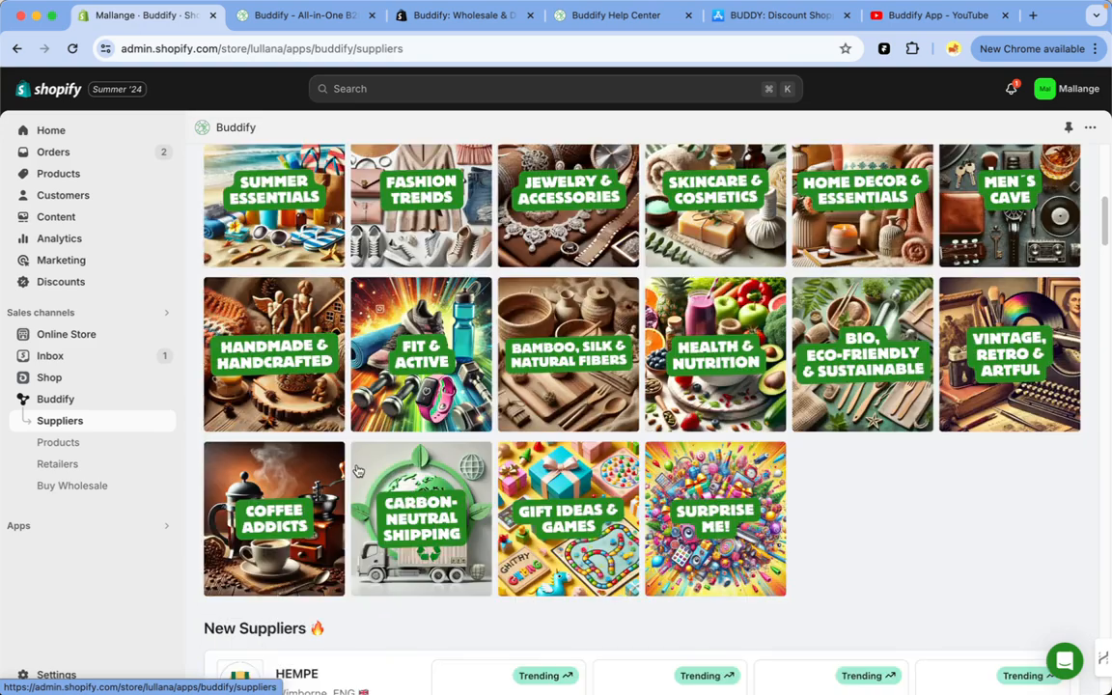
Step: Browse the new suppliers on Buddify's Suppliers page and the brands listed in its Retailers directory
scroll(357, 464, "down", 2)
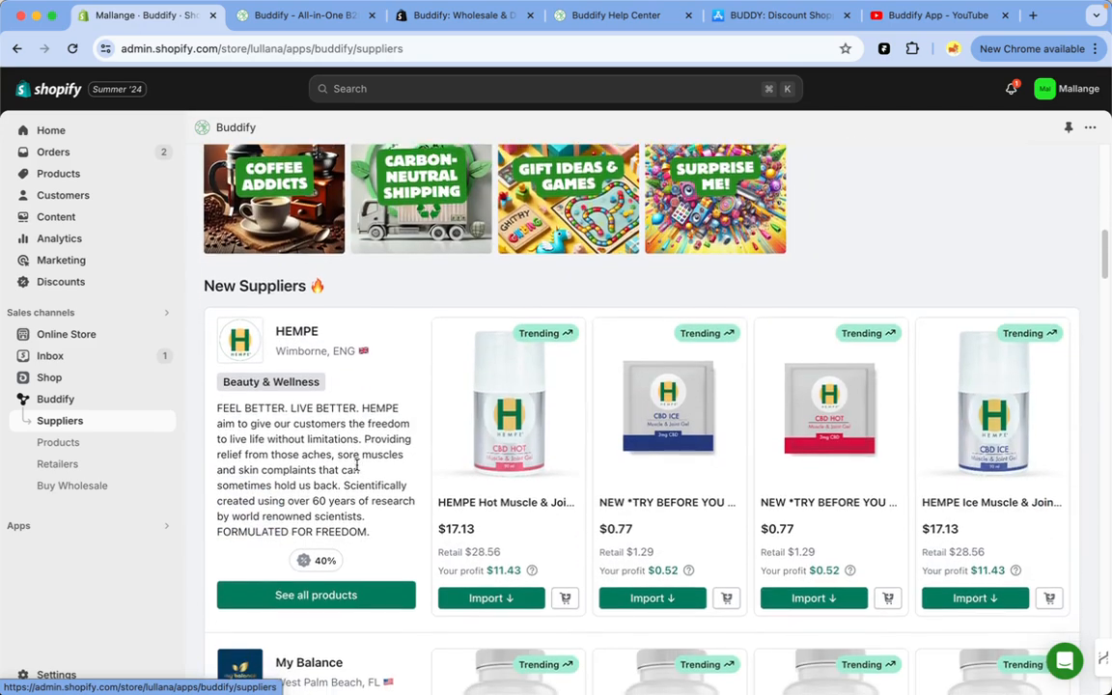
scroll(357, 465, "down", 7)
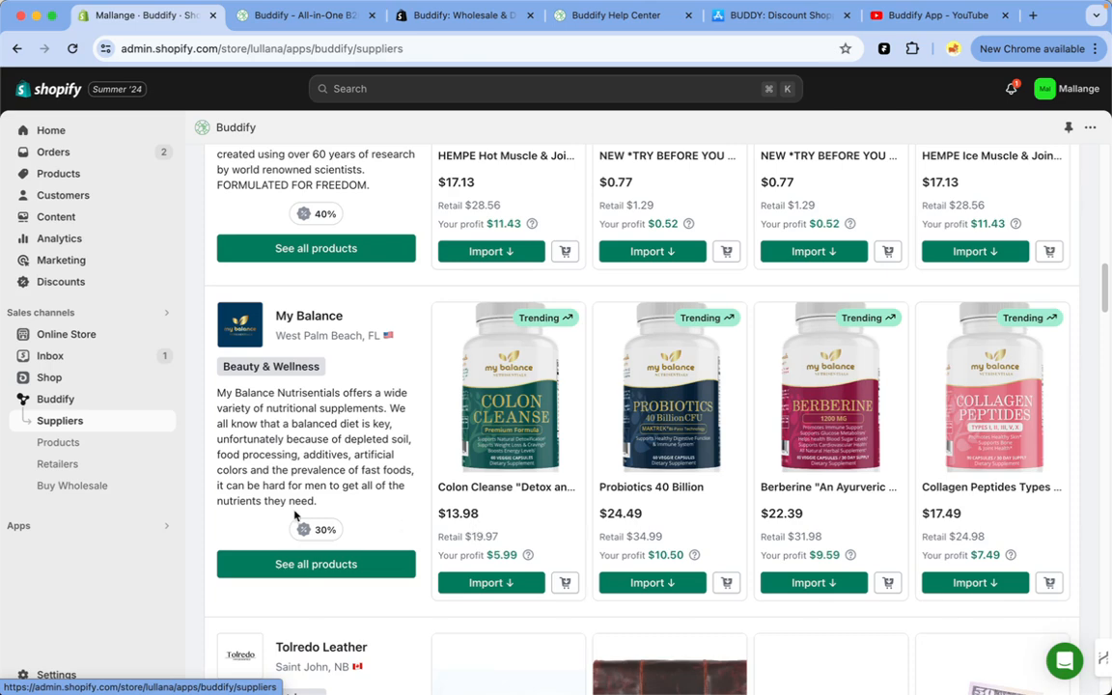
left_click(117, 473)
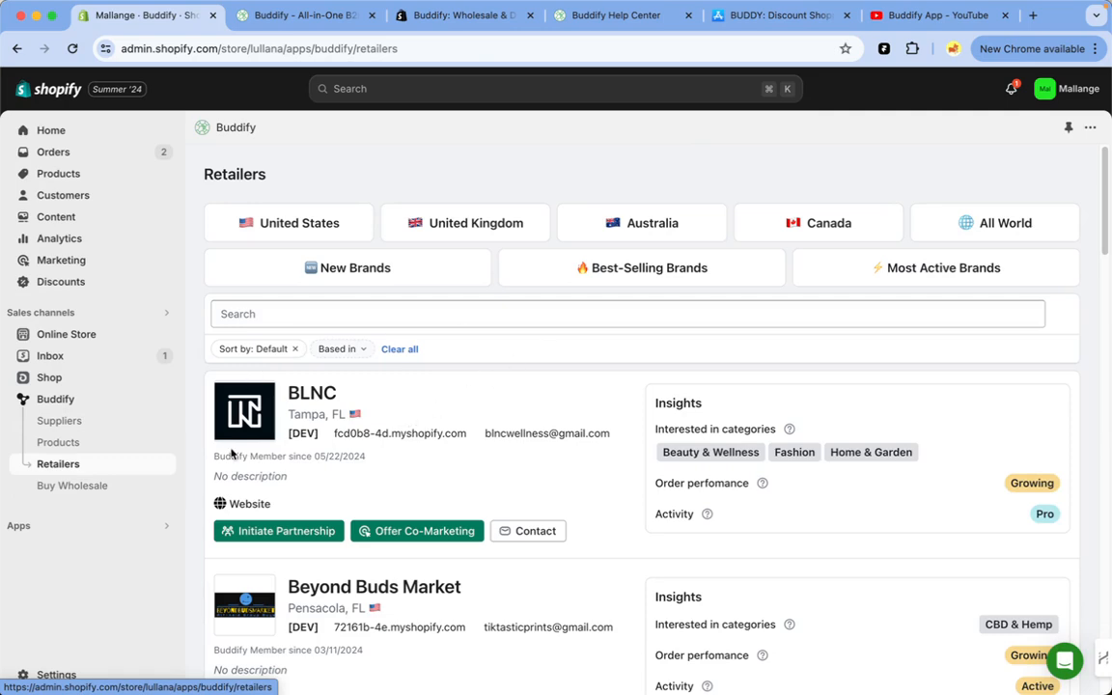
scroll(433, 508, "down", 3)
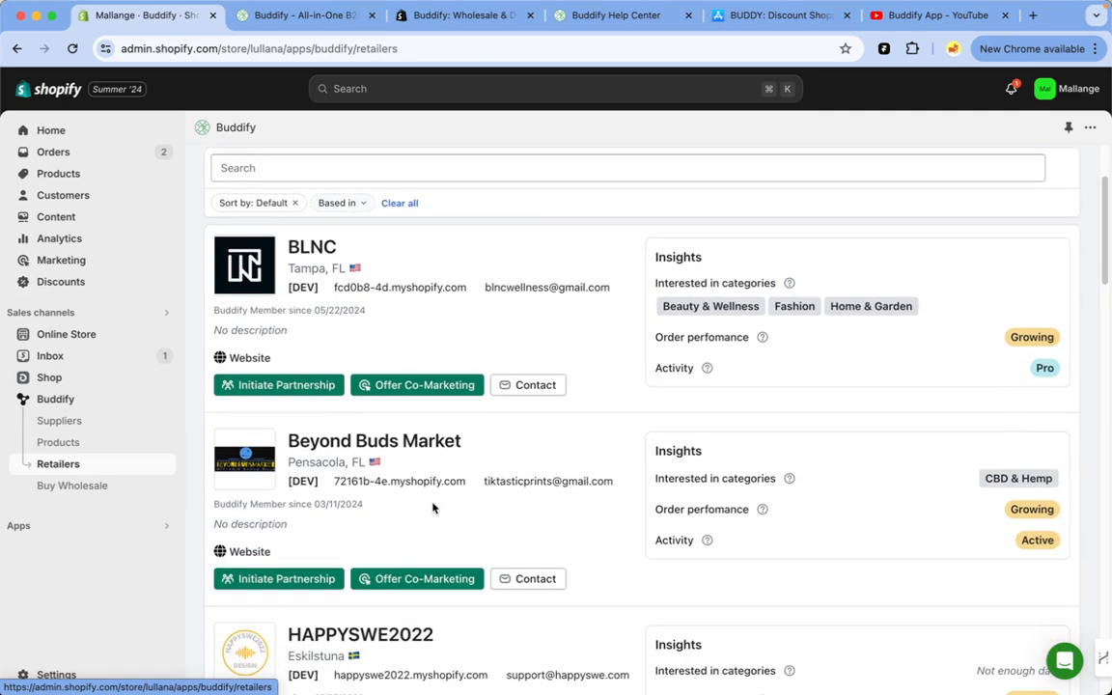
scroll(432, 507, "down", 5)
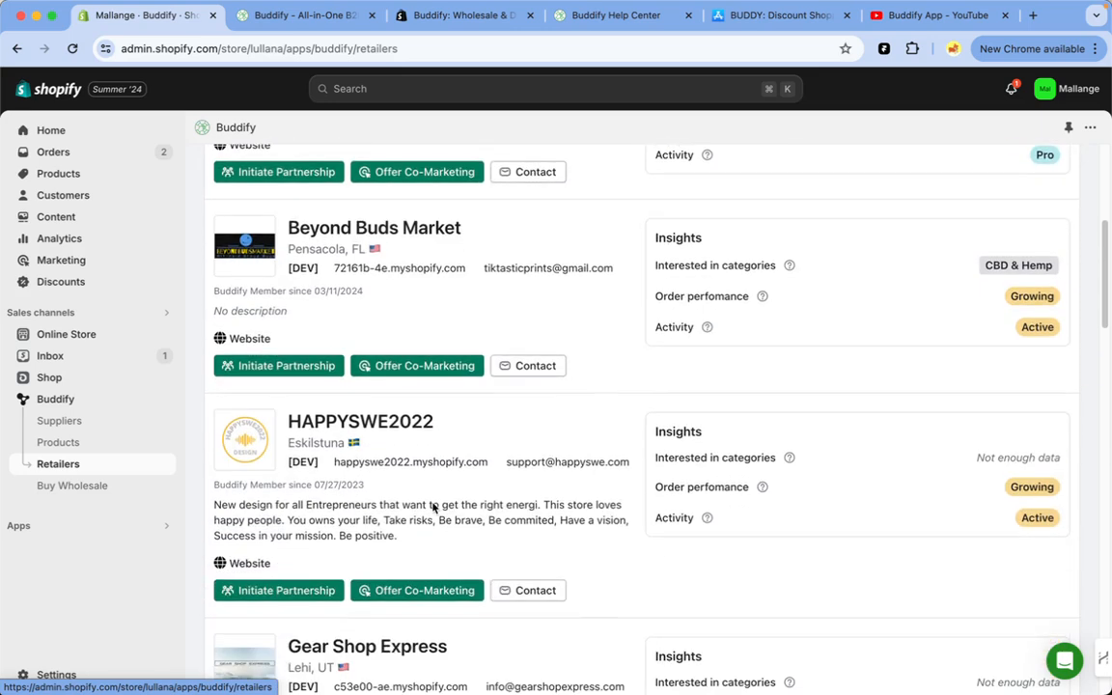
scroll(433, 508, "down", 3)
scroll(432, 508, "down", 2)
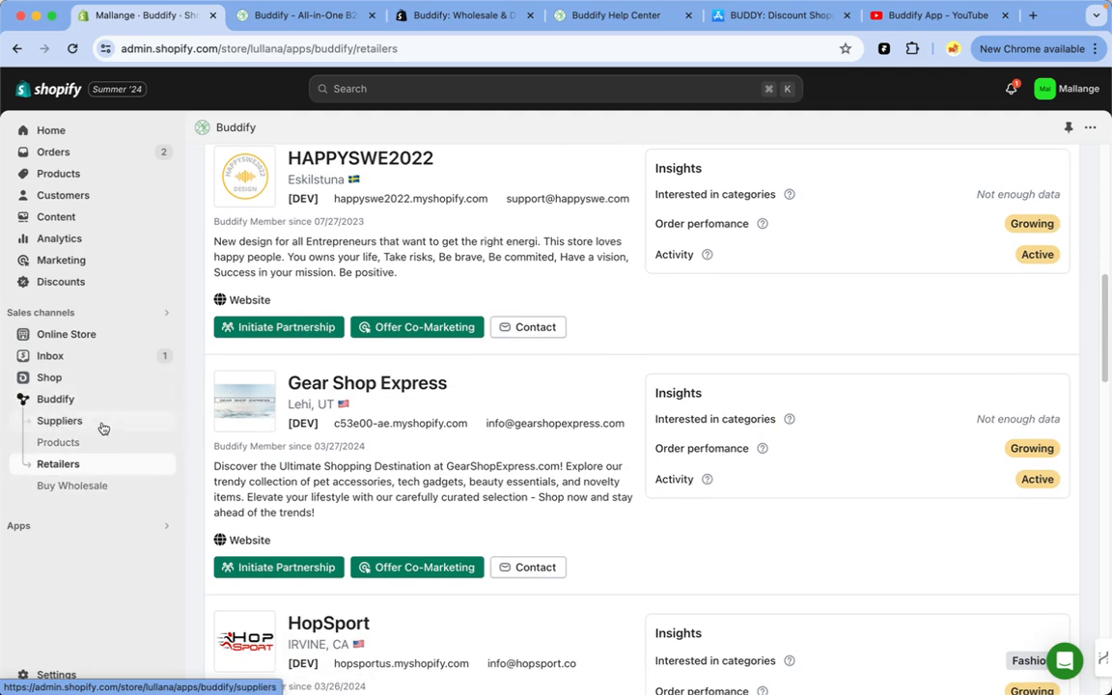
Step: List the best-selling supplier brands and review Canna River's supplier data, including its pricing and shipping terms
left_click(102, 429)
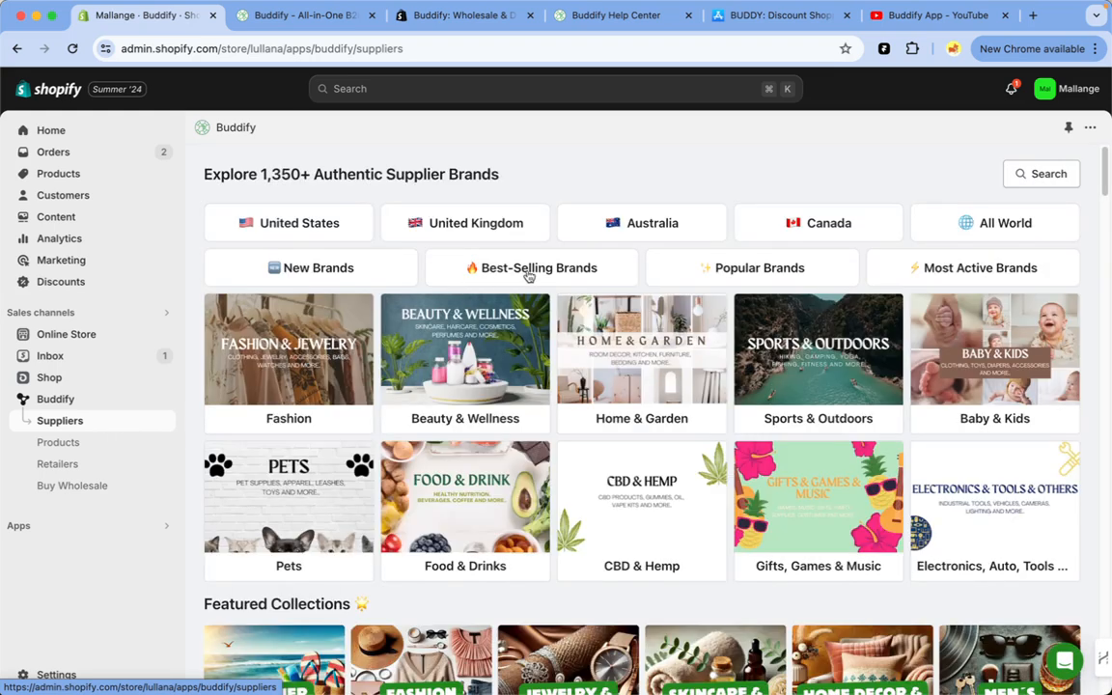
left_click(529, 271)
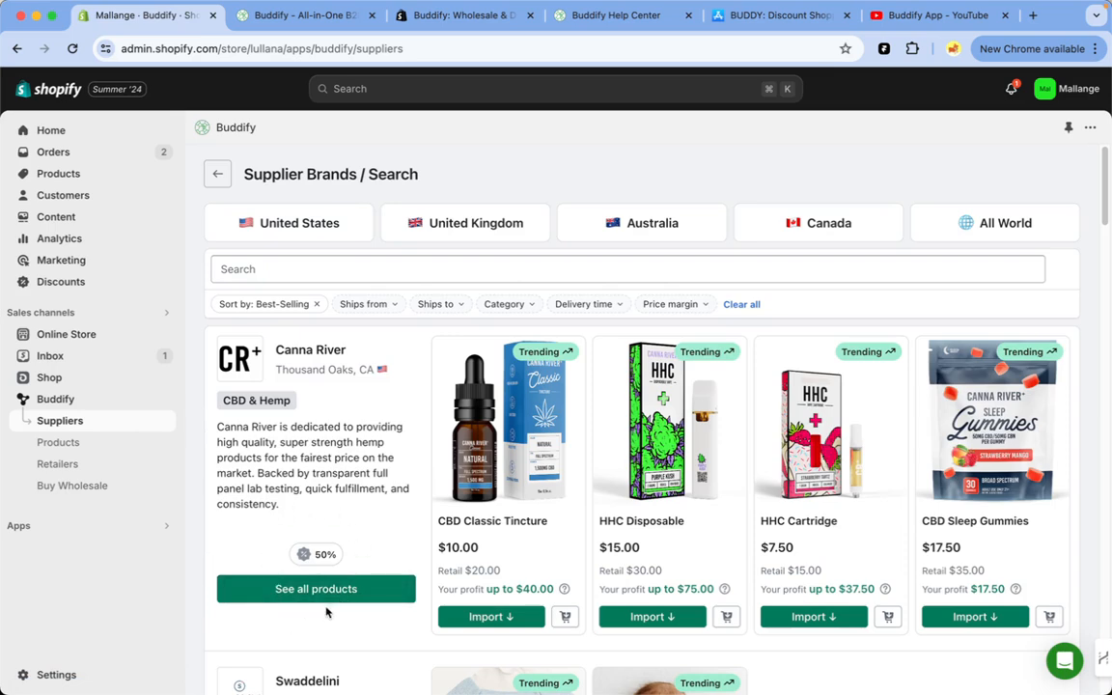
left_click(350, 587)
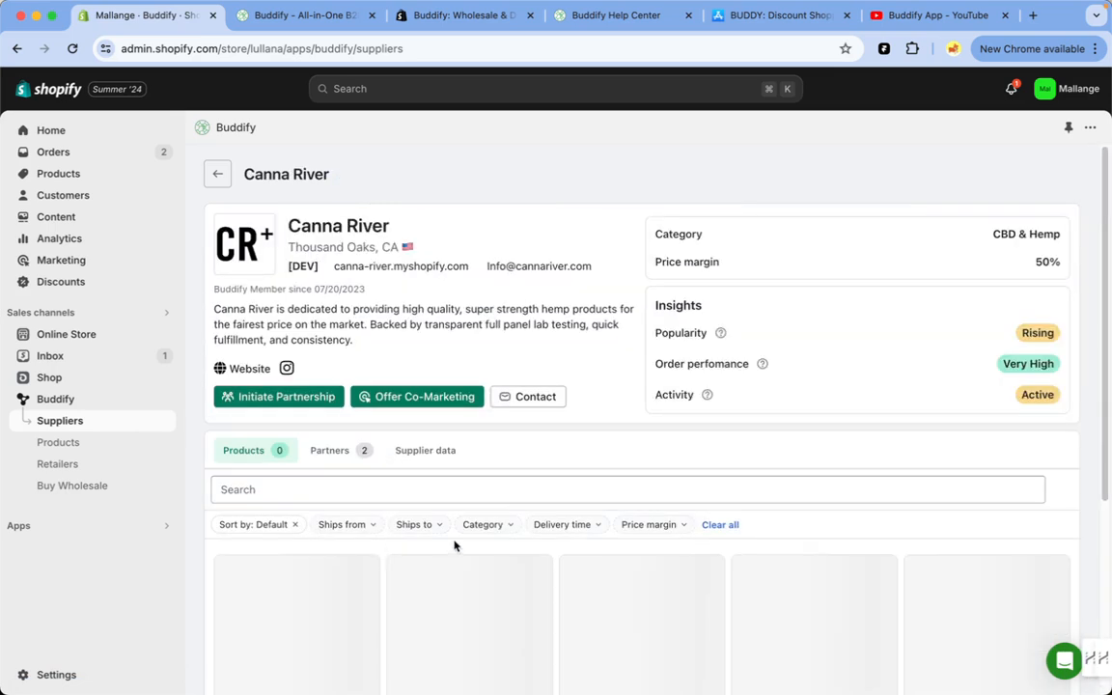
left_click(451, 459)
scroll(631, 521, "down", 3)
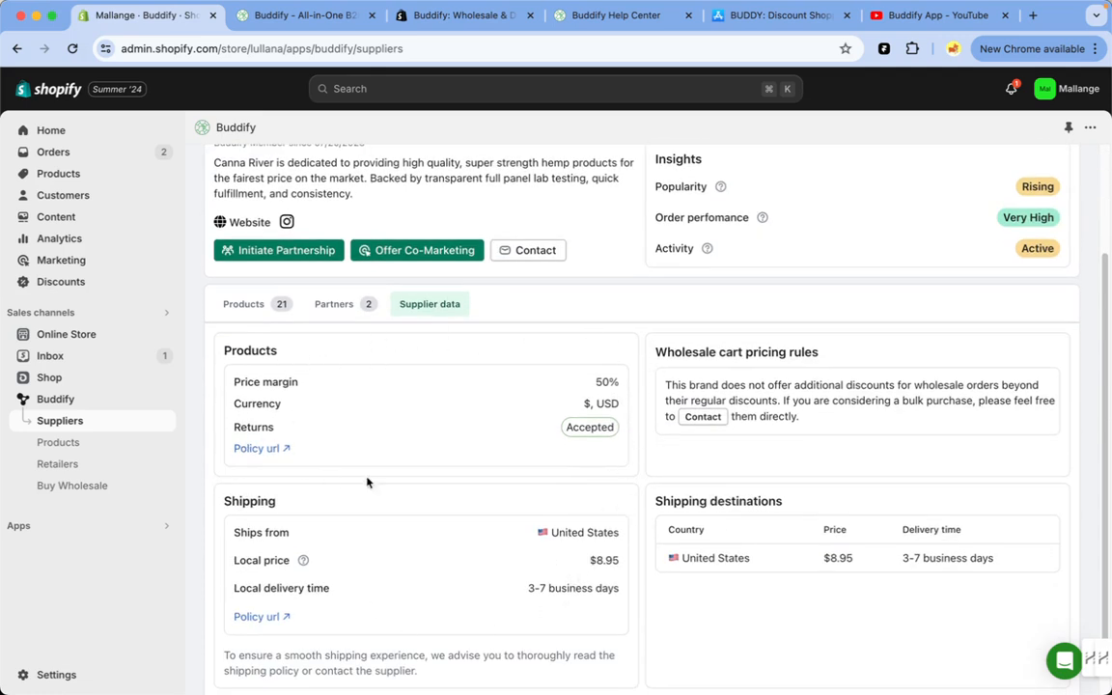
scroll(501, 427, "up", 1)
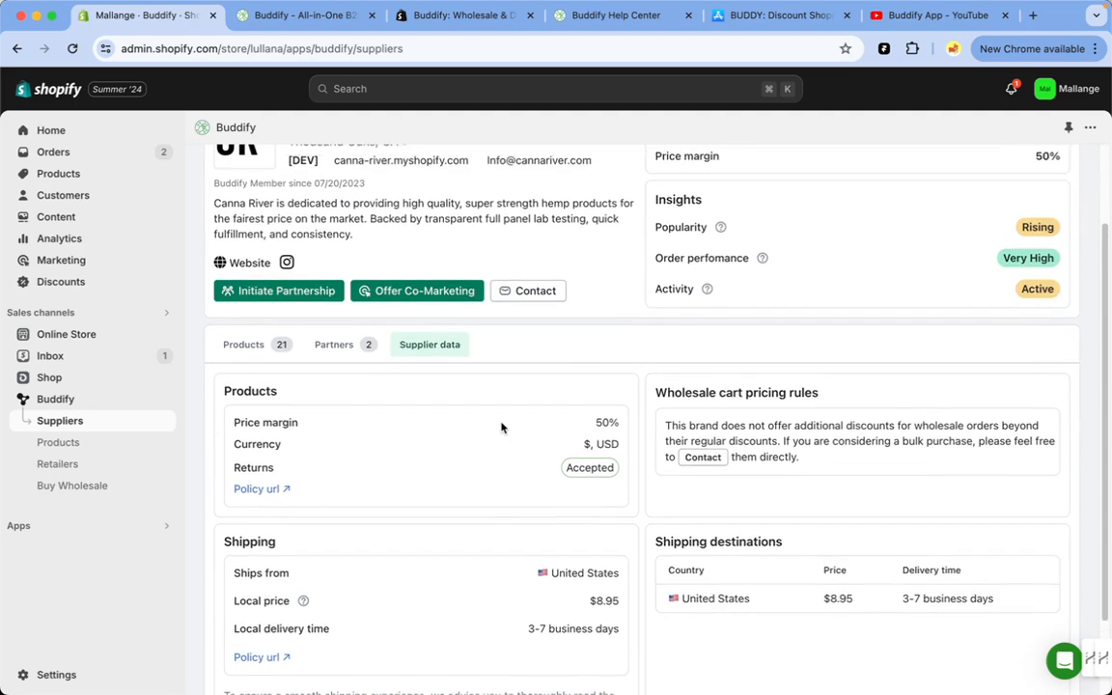
scroll(501, 427, "up", 3)
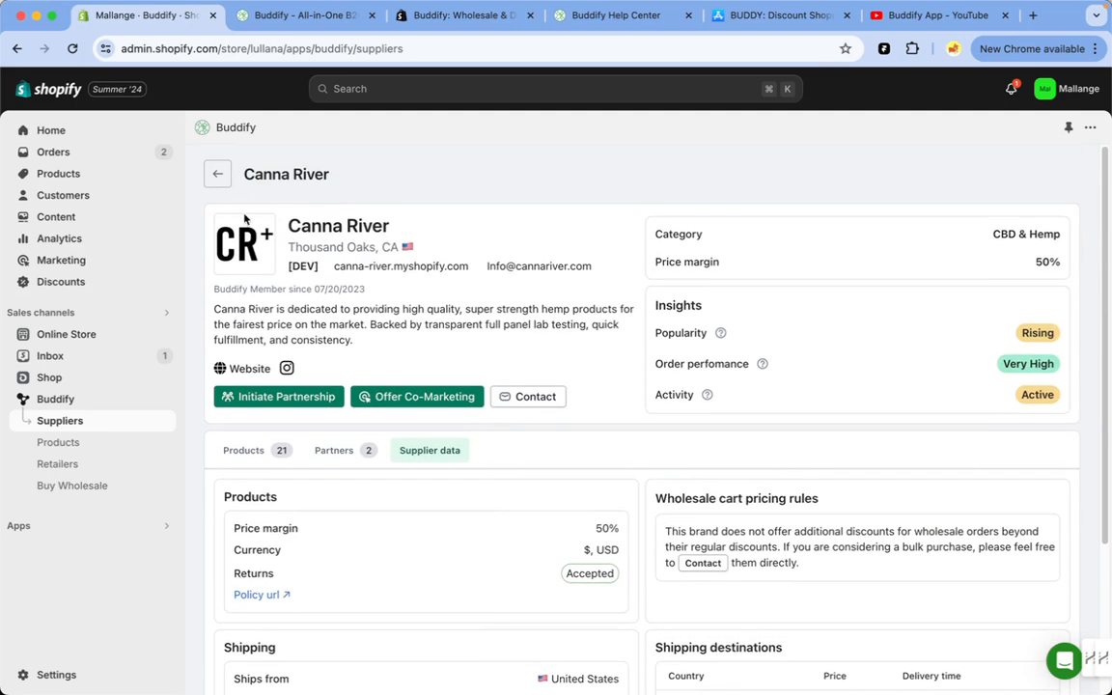
Step: Return to the best-selling brands and view the import dialog for Swaddelini's Blue Arms Out product without importing it
left_click(216, 174)
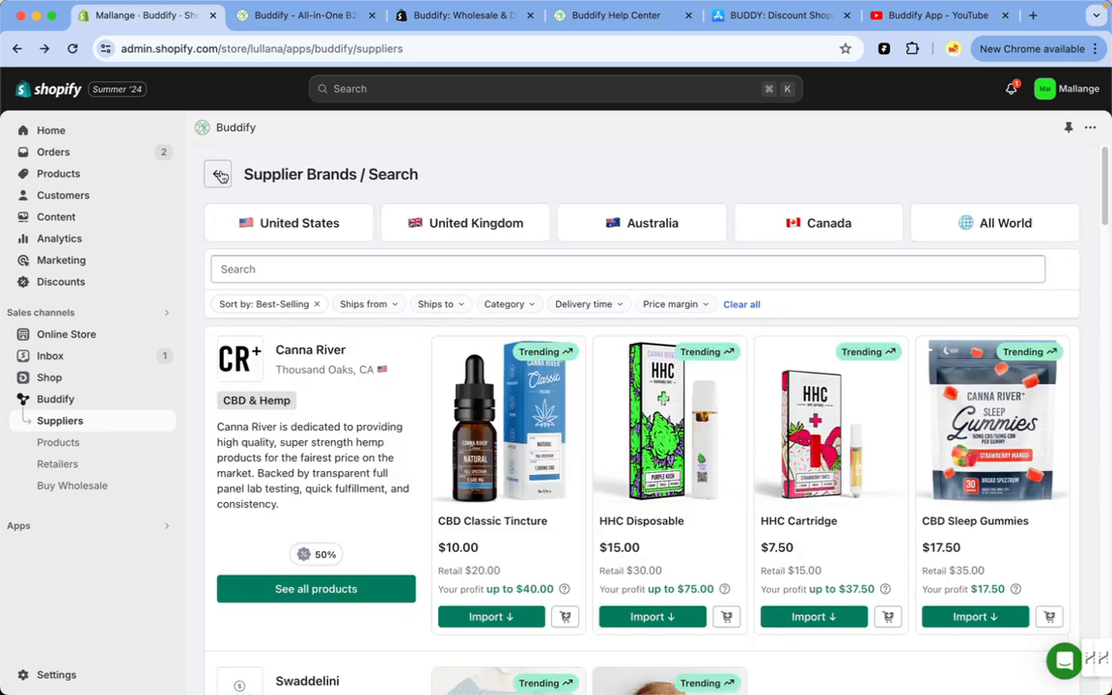
scroll(415, 388, "down", 5)
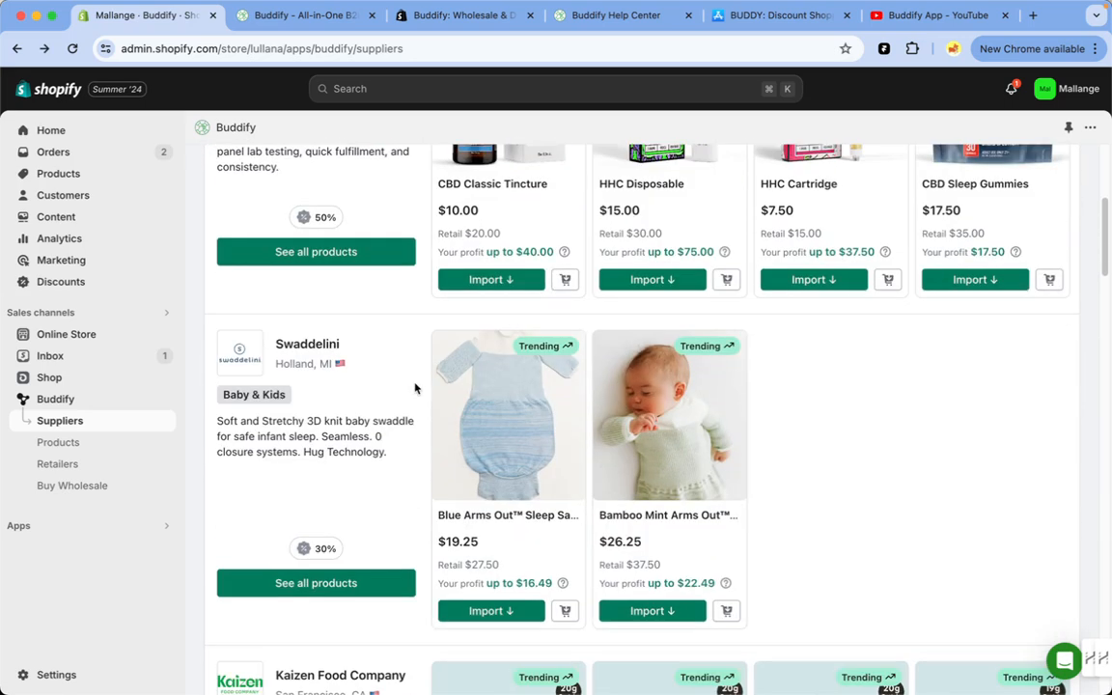
scroll(415, 388, "down", 2)
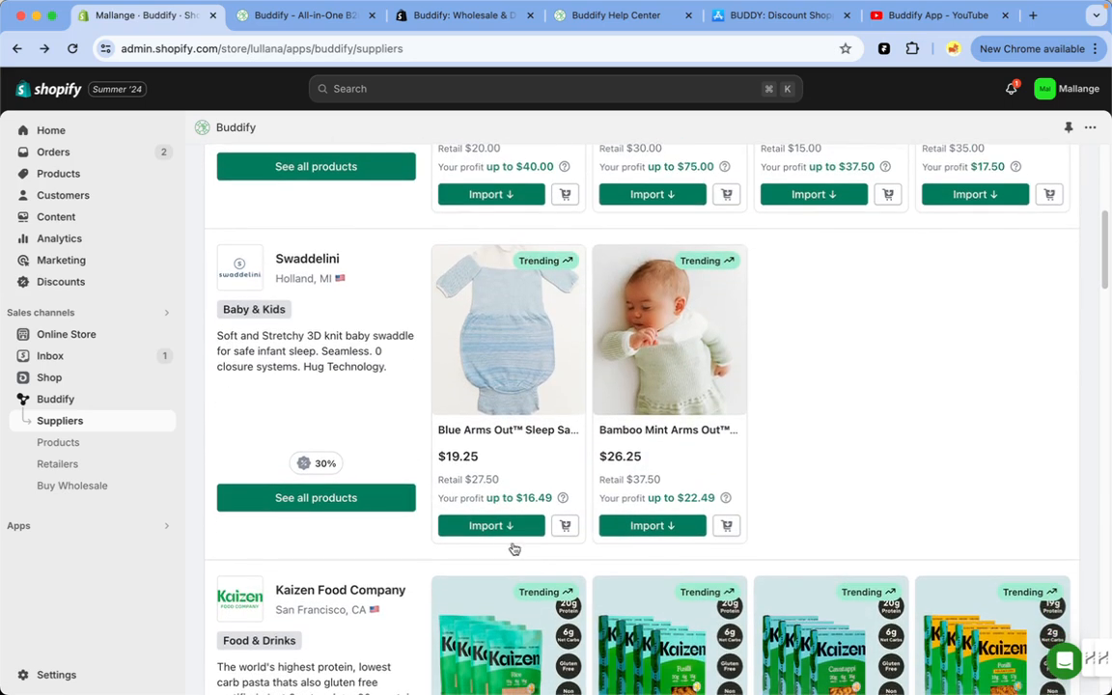
left_click(505, 527)
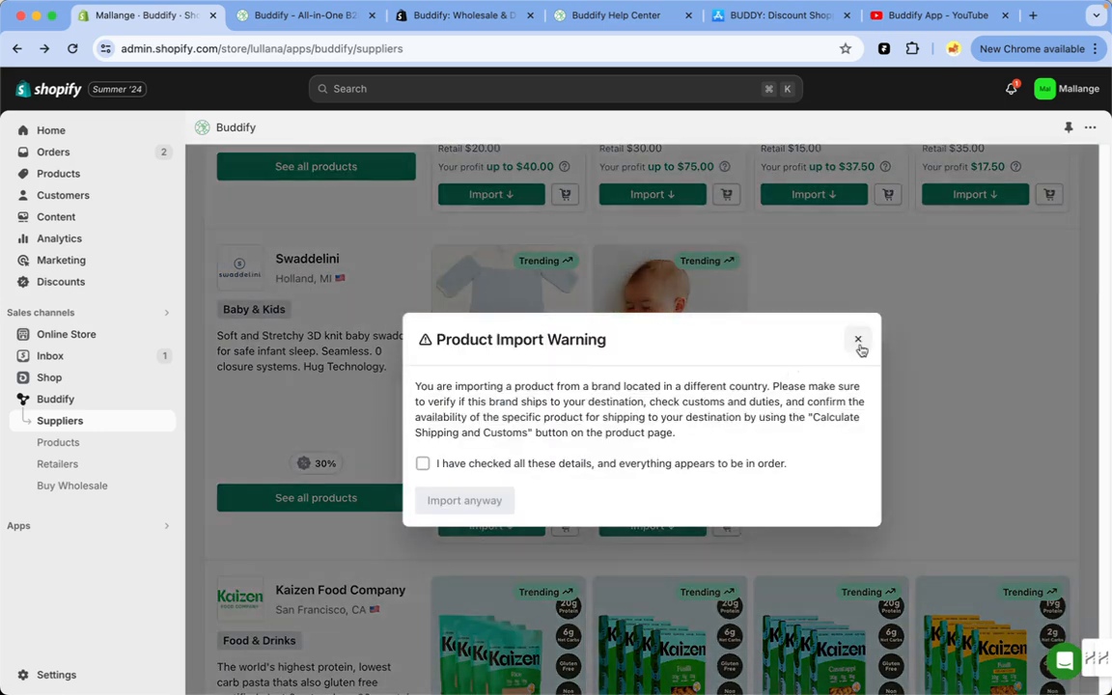
left_click(858, 341)
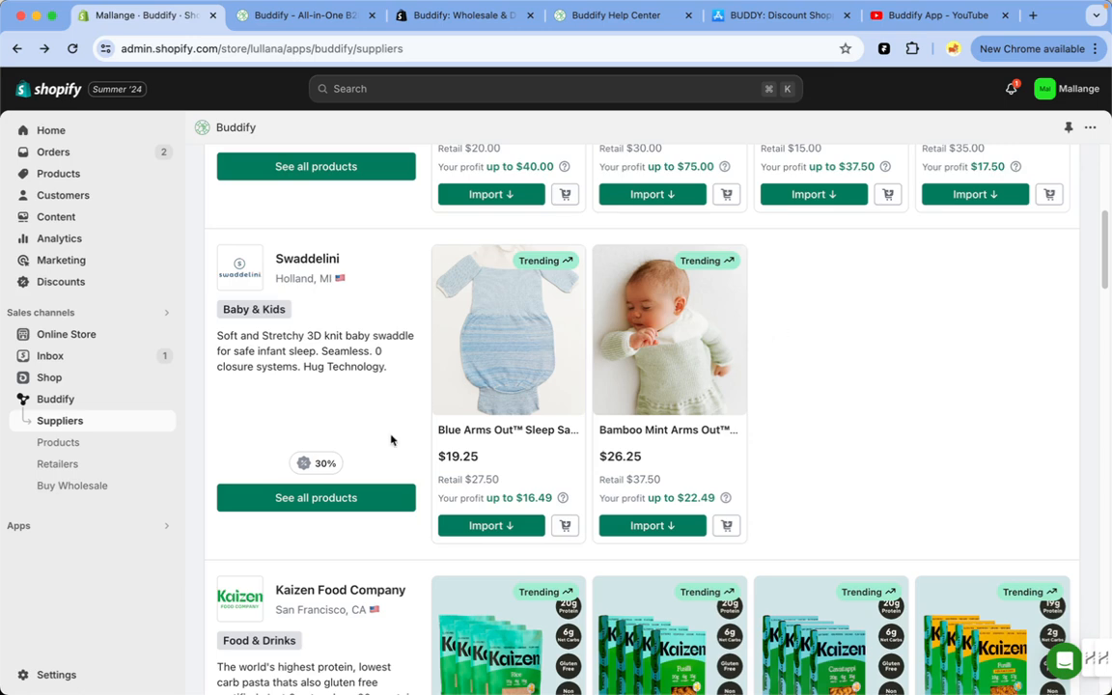
scroll(391, 440, "up", 1)
scroll(391, 440, "up", 5)
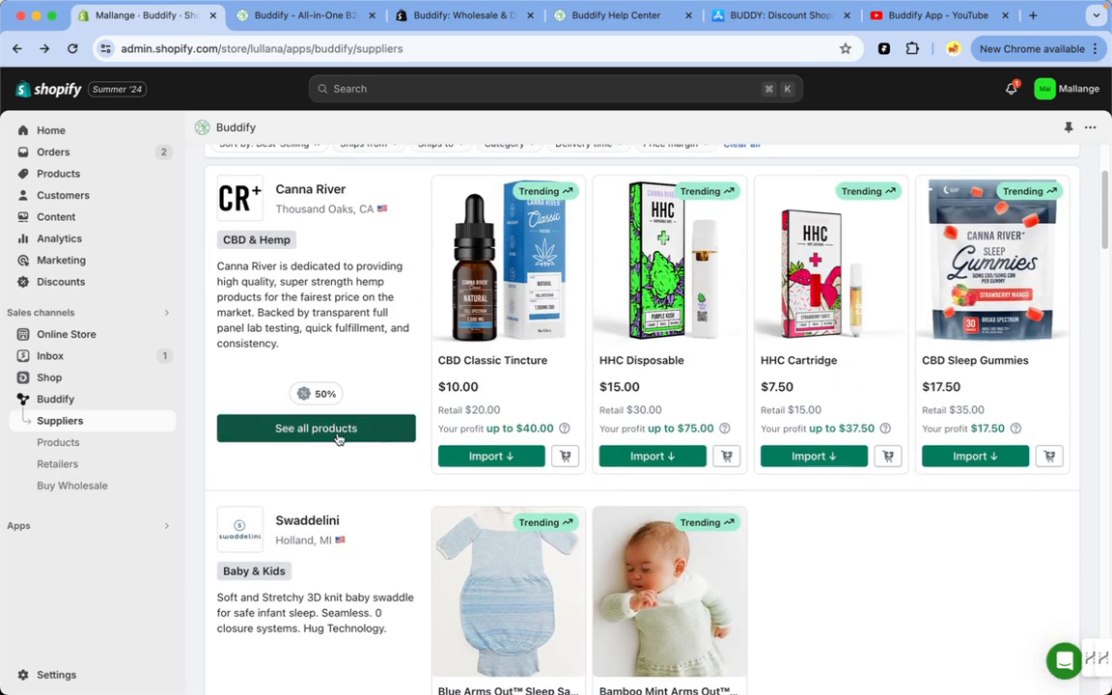
Step: Review the wholesale discounts of popular brands in Buddify's Buy Wholesale section and open all DecoElegance products
left_click(95, 489)
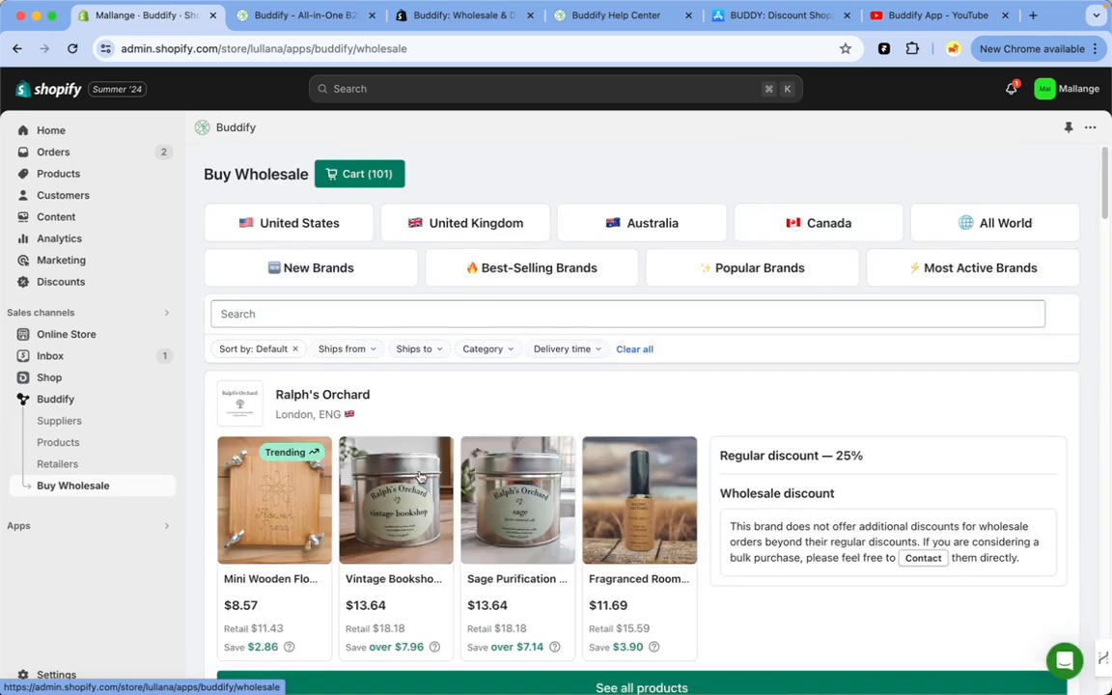
left_click(697, 270)
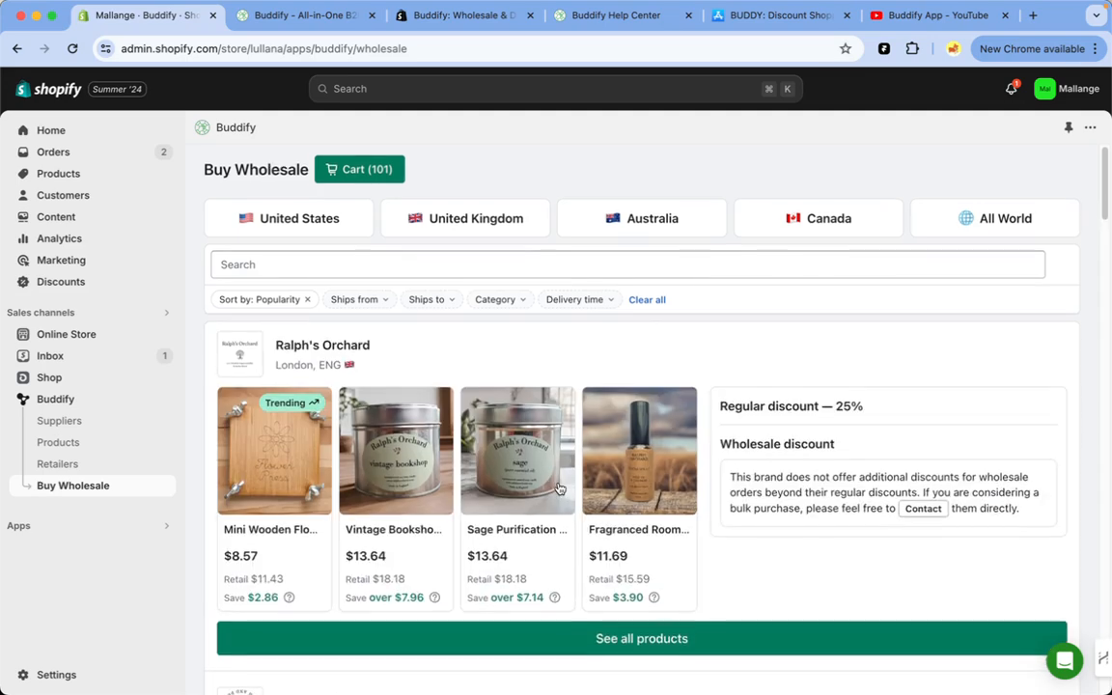
scroll(558, 489, "down", 2)
scroll(560, 487, "down", 5)
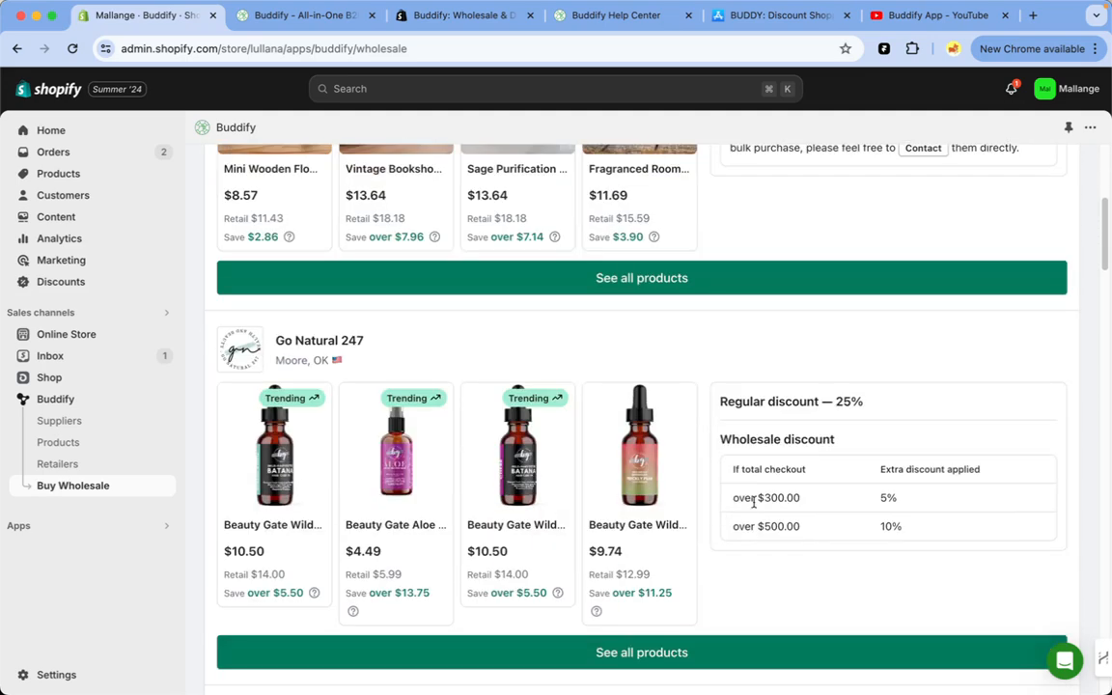
scroll(754, 501, "down", 10)
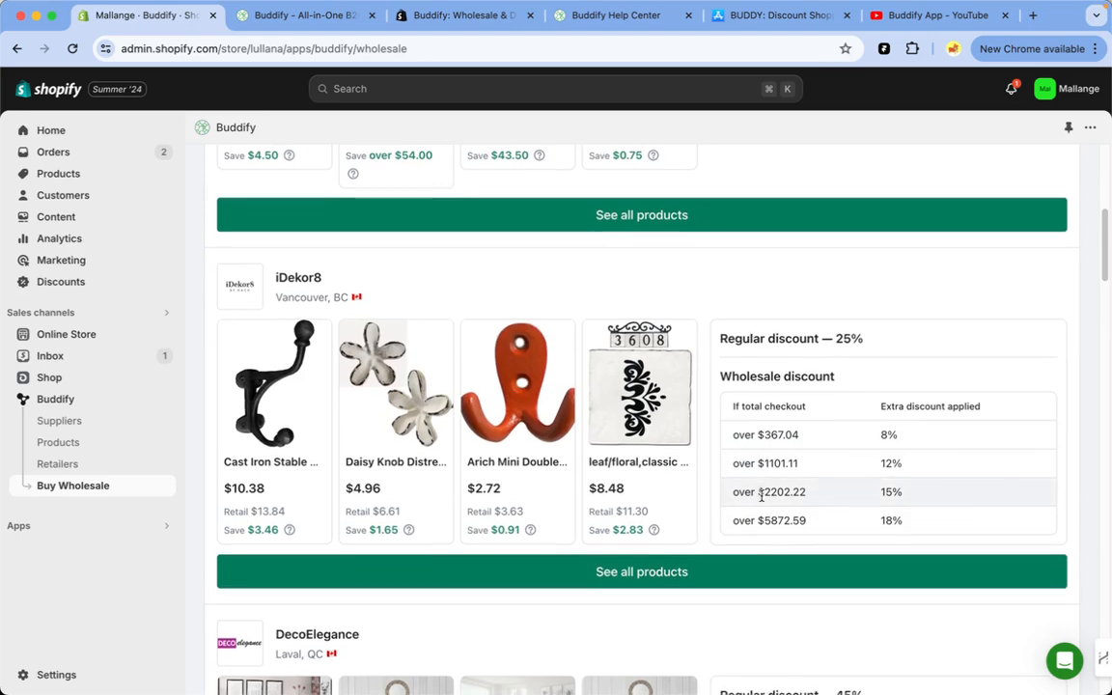
scroll(762, 495, "down", 6)
scroll(761, 498, "down", 6)
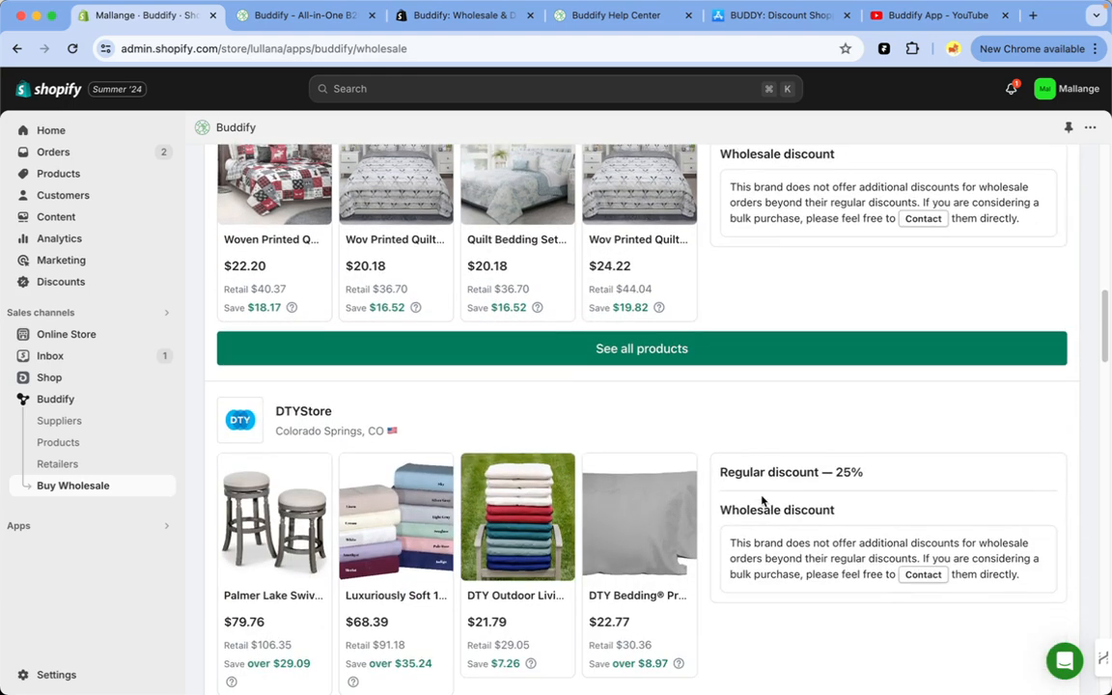
left_click(446, 357)
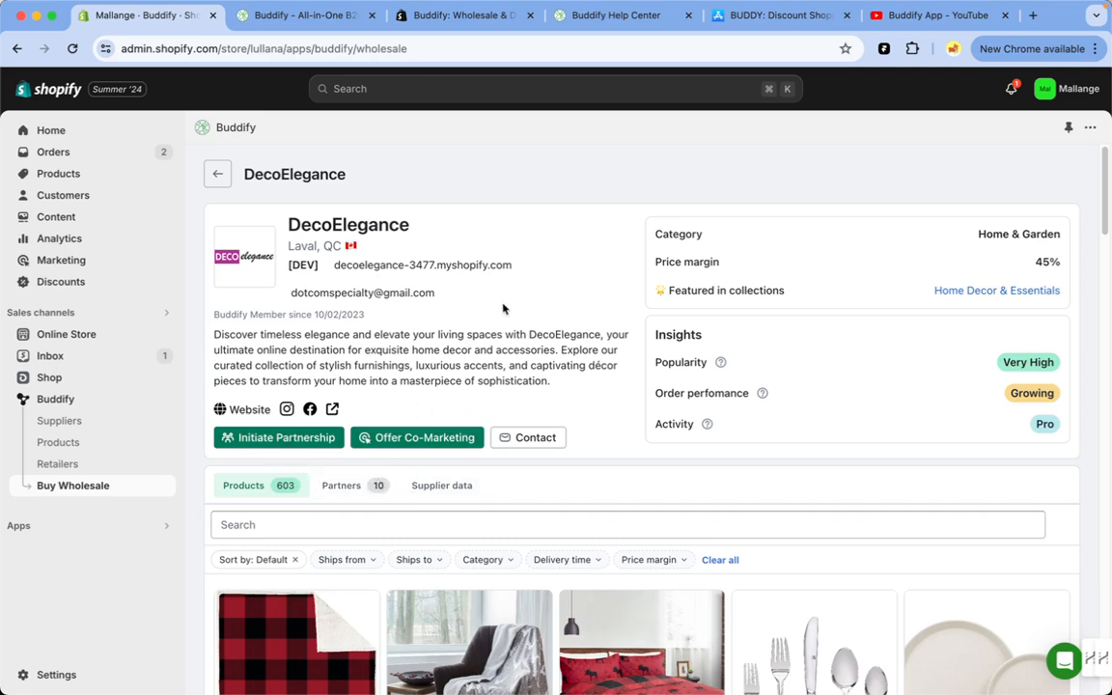
Step: Switch to the App Store page for BUDDY: Discount Shopping Hub and look over its iPhone screenshots
left_click(735, 29)
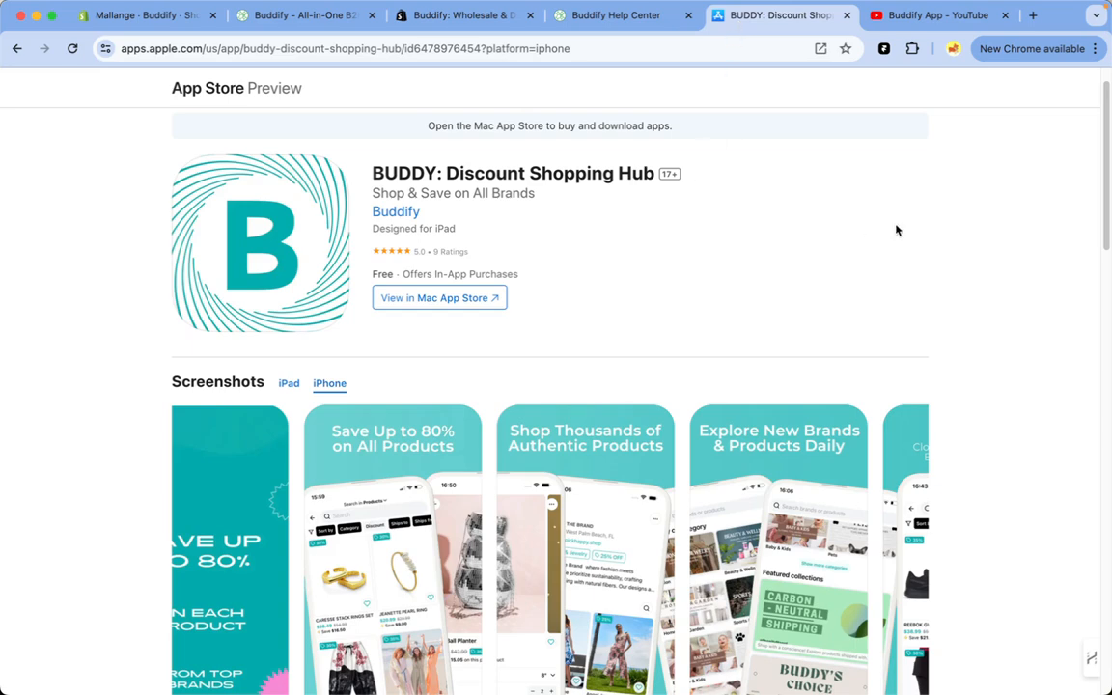
scroll(942, 278, "down", 1)
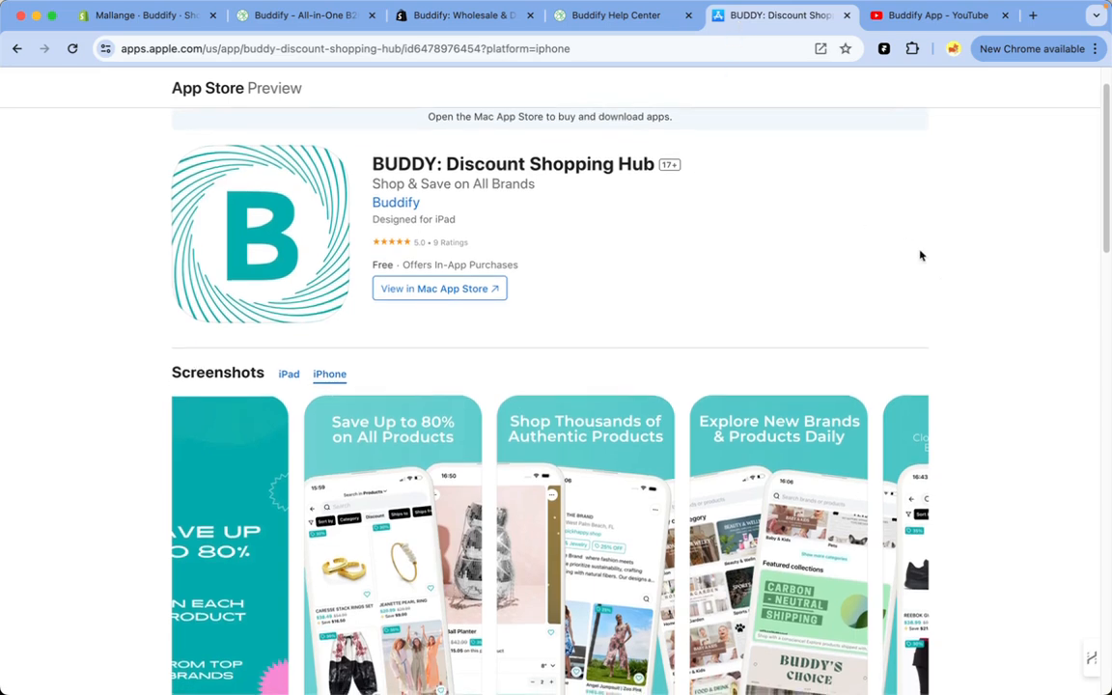
scroll(856, 295, "down", 5)
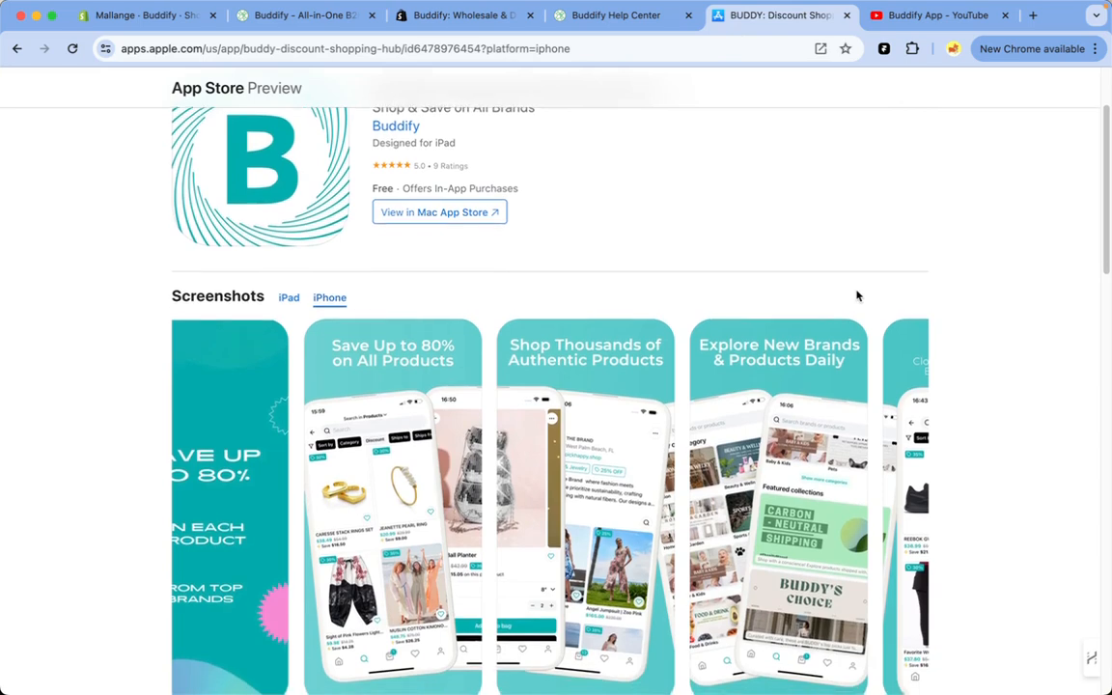
left_click_drag(516, 565, 509, 594)
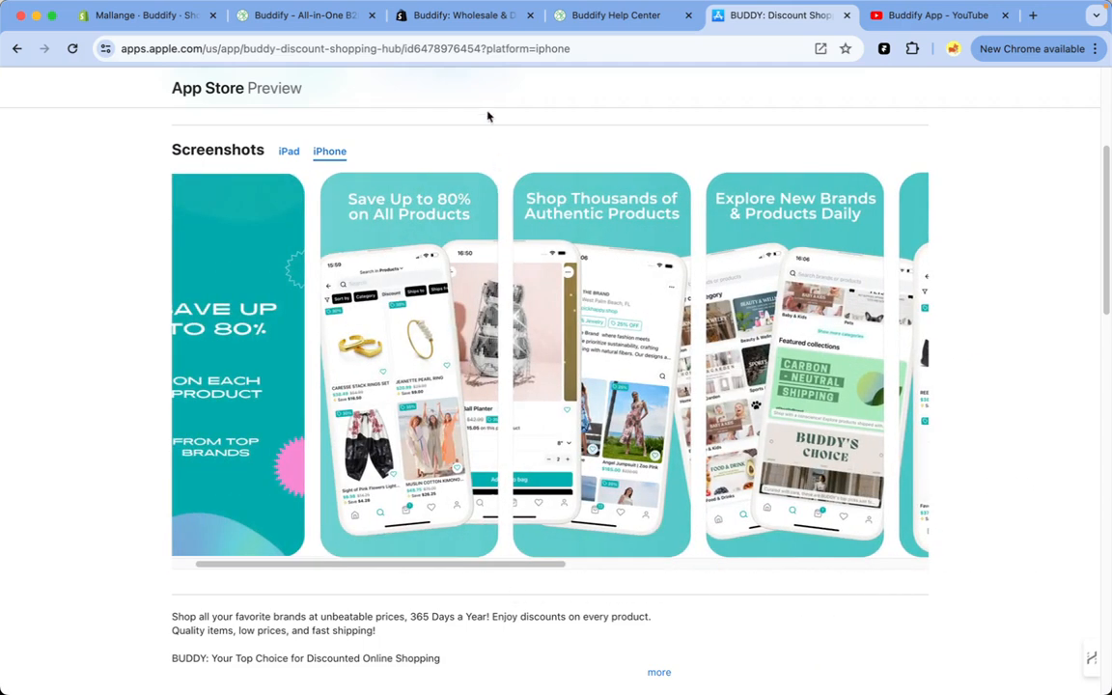
Step: View the gallery images in Buddify's Shopify App Store listing, close them and return to the DecoElegance page in Shopify admin
left_click(454, 16)
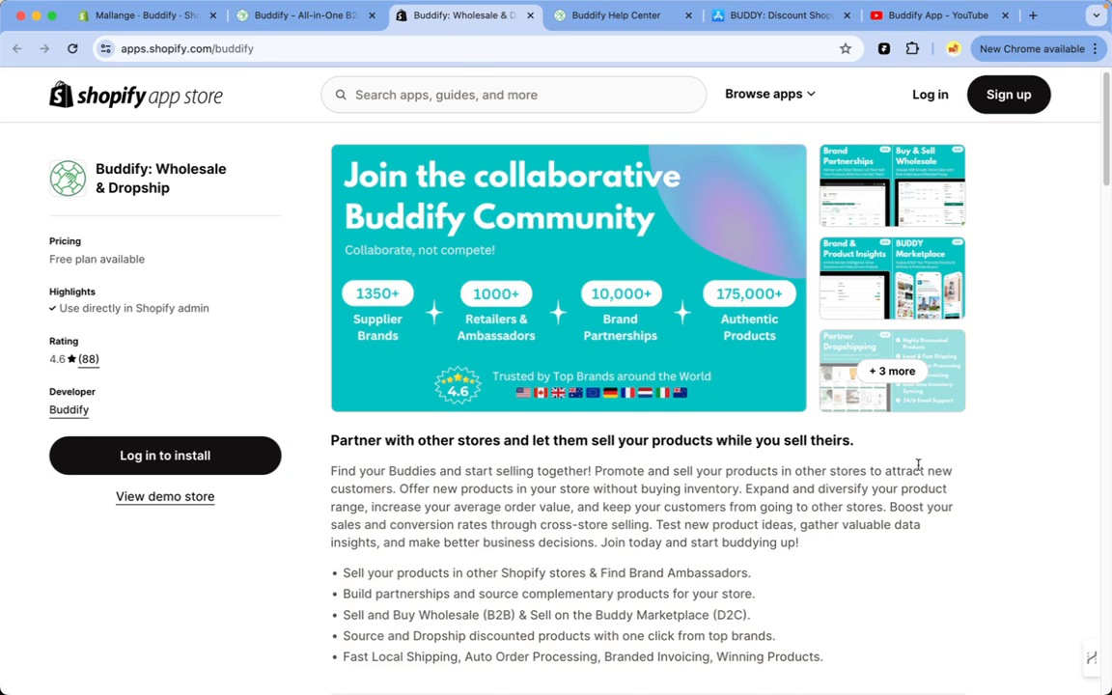
left_click(882, 206)
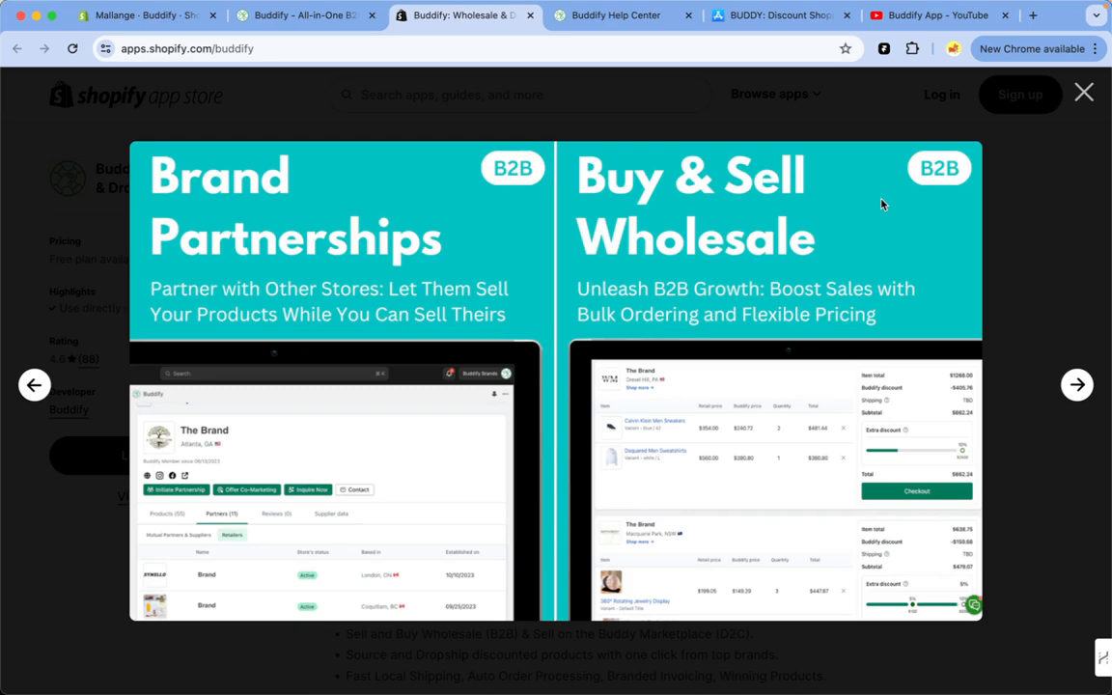
key("Right")
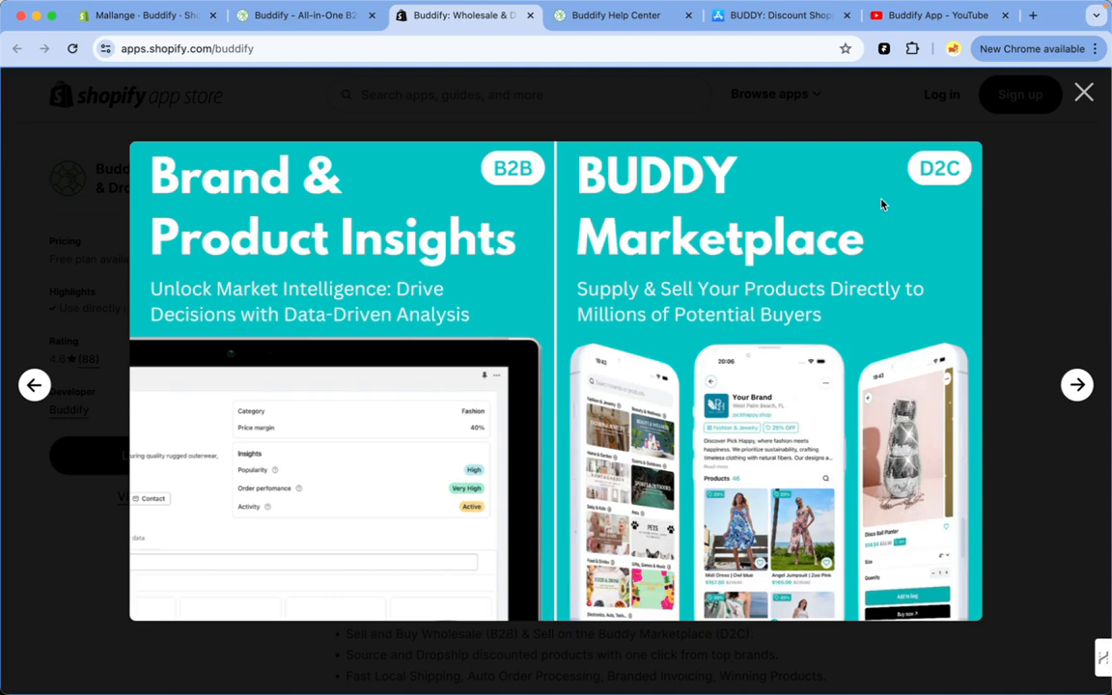
key("Right")
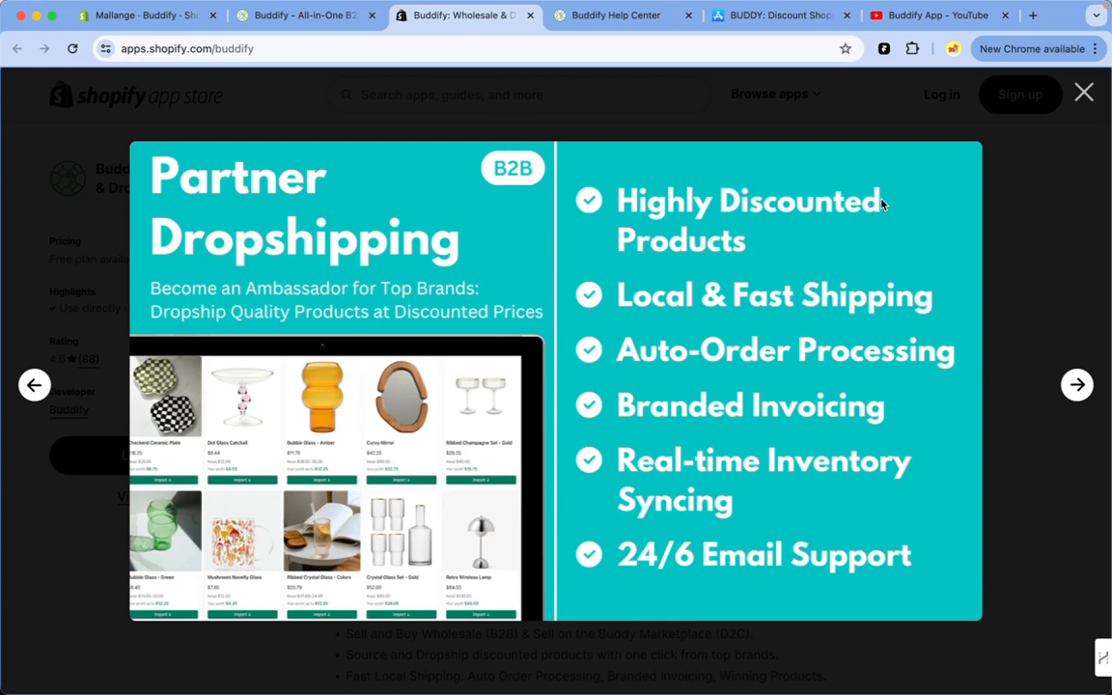
key("Right")
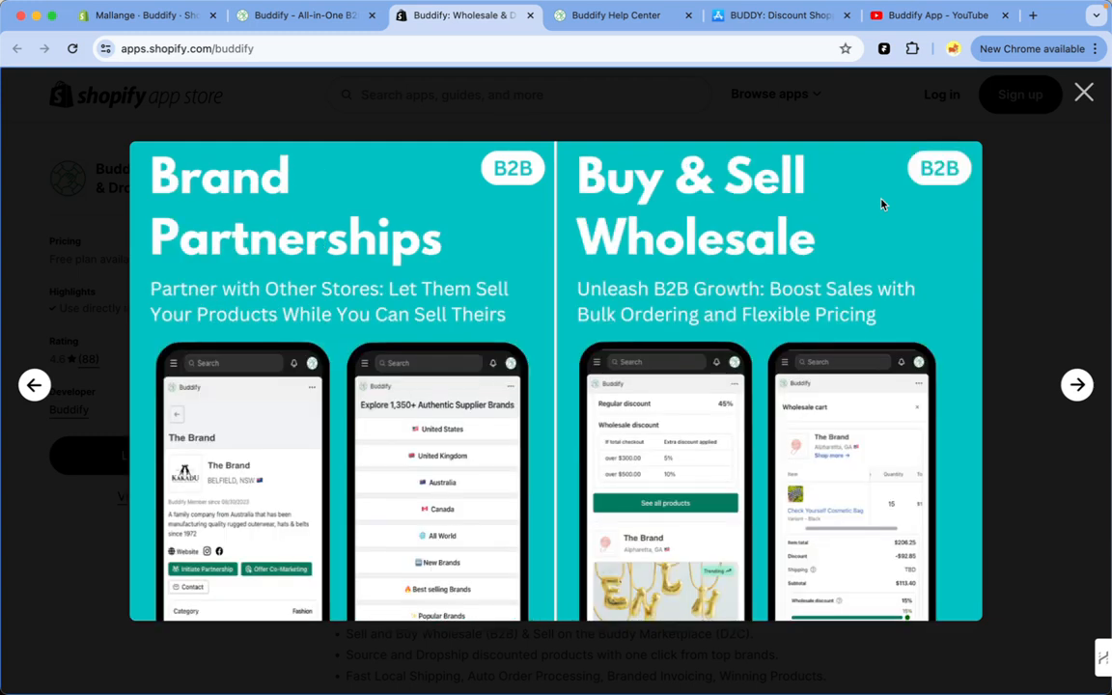
left_click(1085, 92)
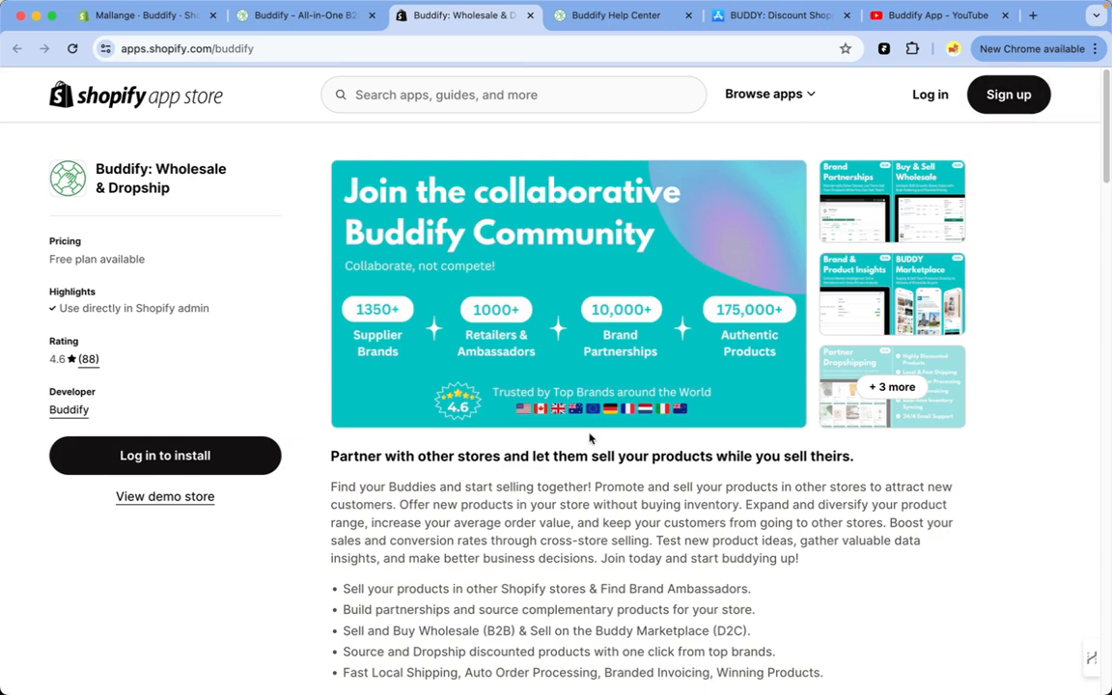
left_click(145, 16)
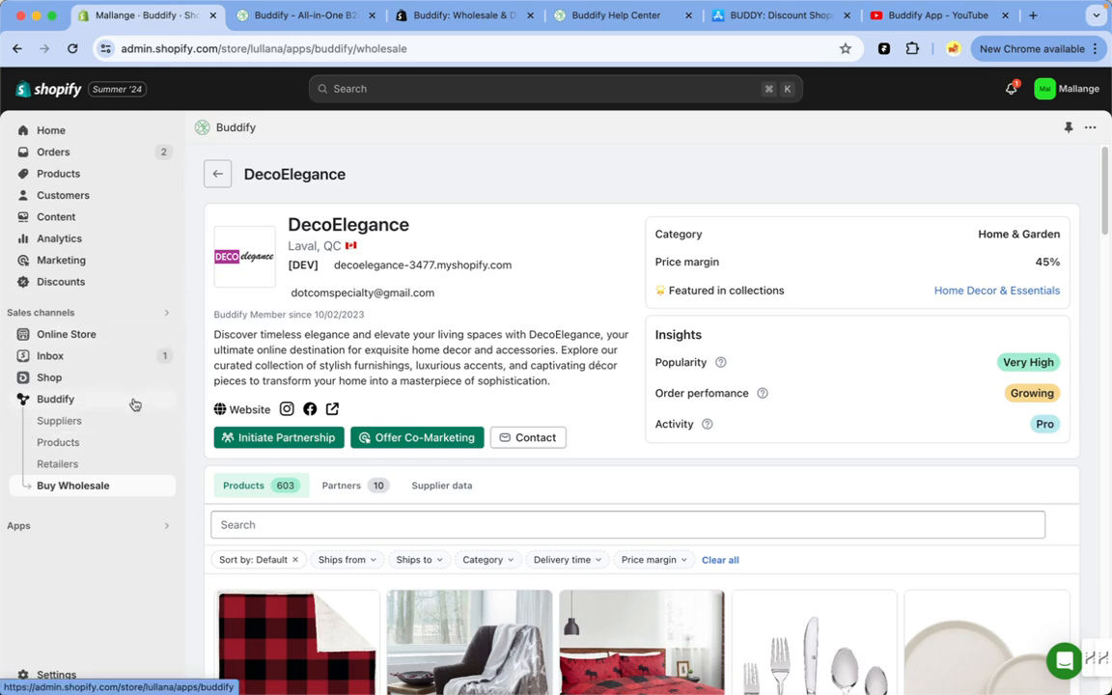
Step: Open Buddify's main dashboard and look over the store overview and Community Updates
left_click(133, 403)
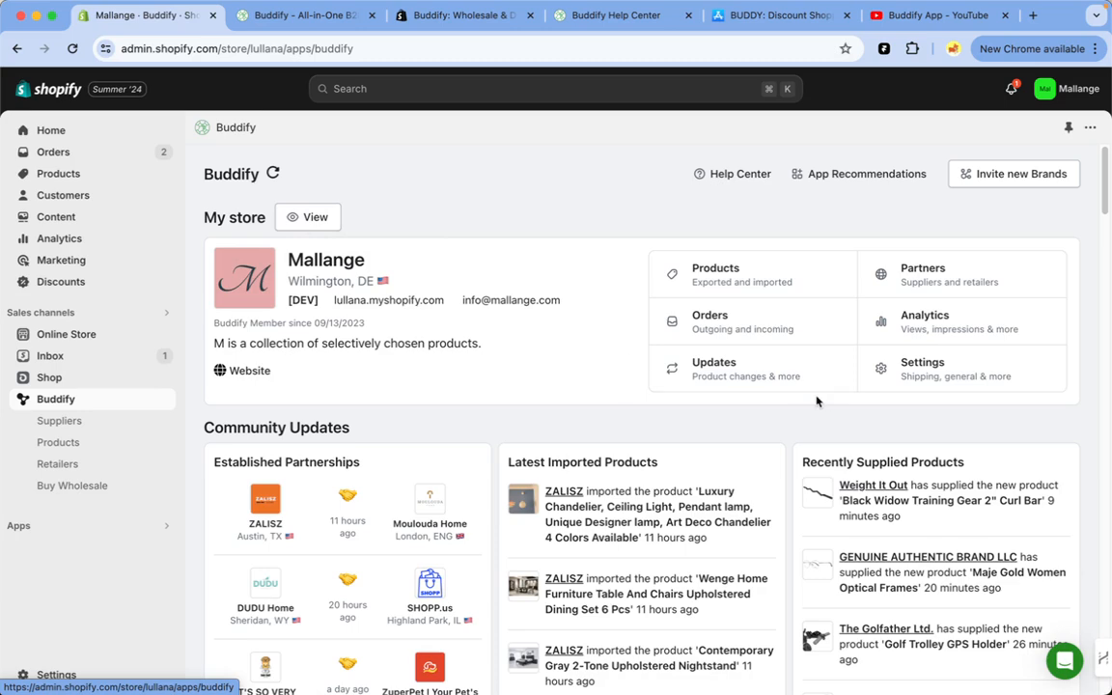
scroll(647, 439, "down", 2)
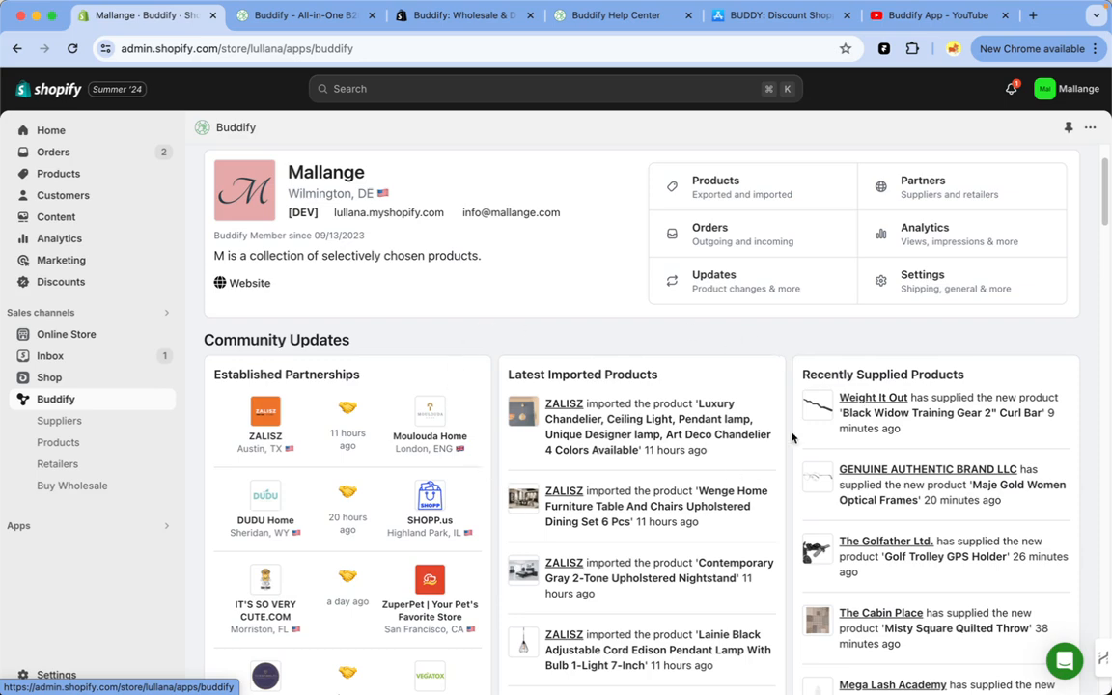
scroll(807, 400, "up", 1)
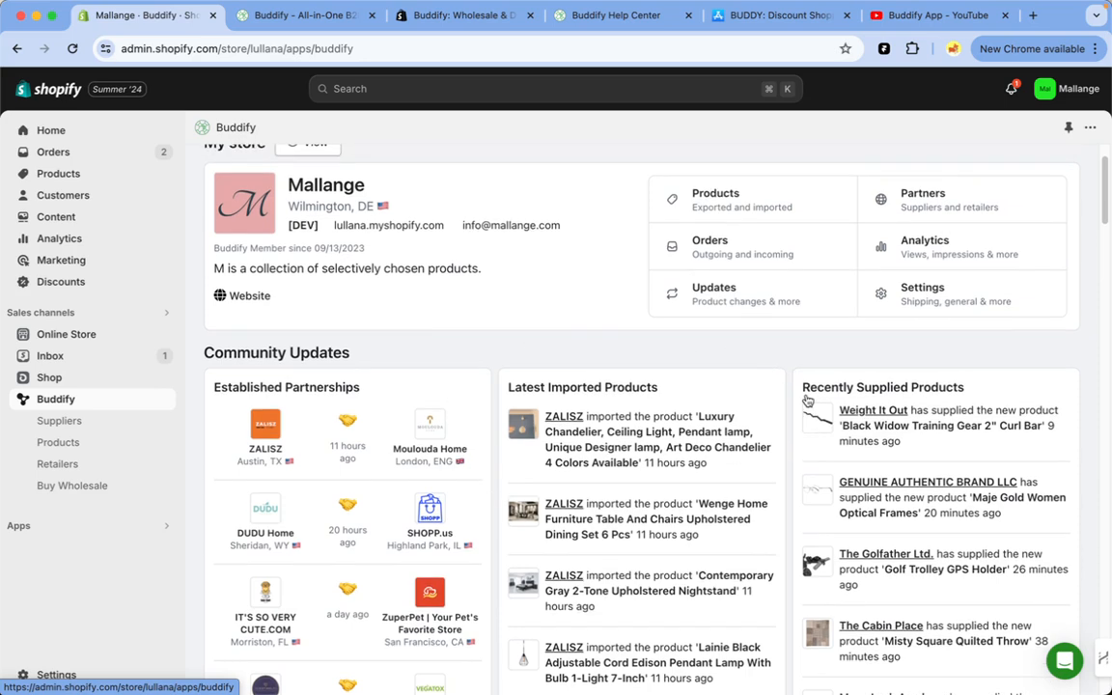
Step: Review the price margin, synchronization and wholesale cart pricing rules in Buddify's product settings, and return to the dashboard without changes
left_click(921, 295)
left_click(796, 372)
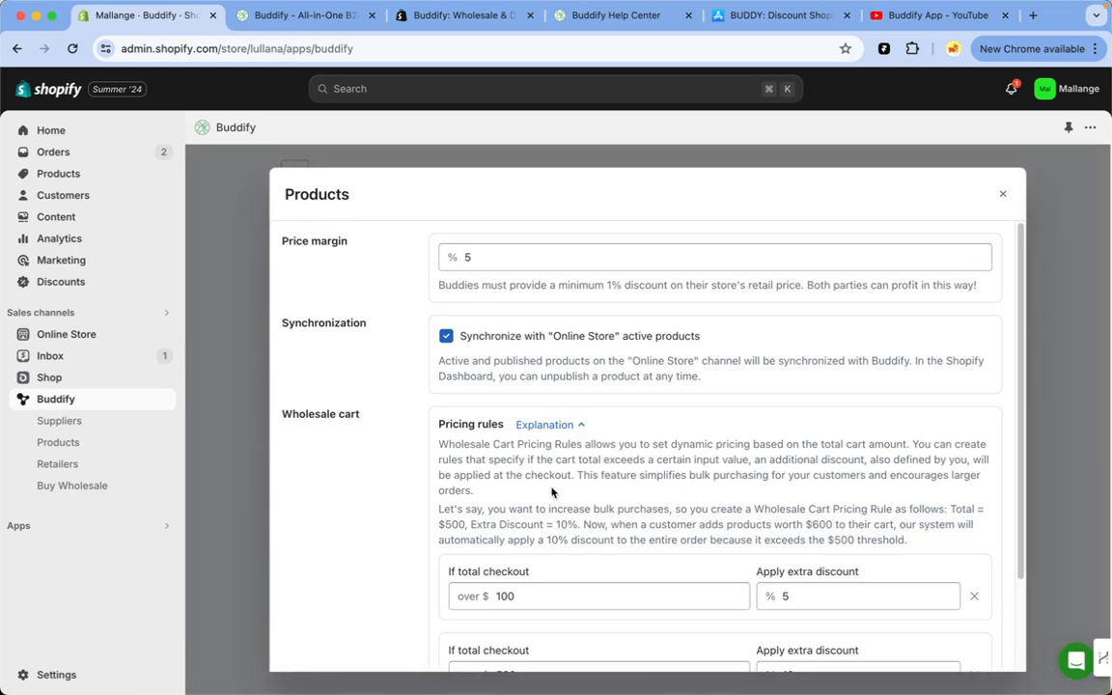
scroll(853, 300, "down", 3)
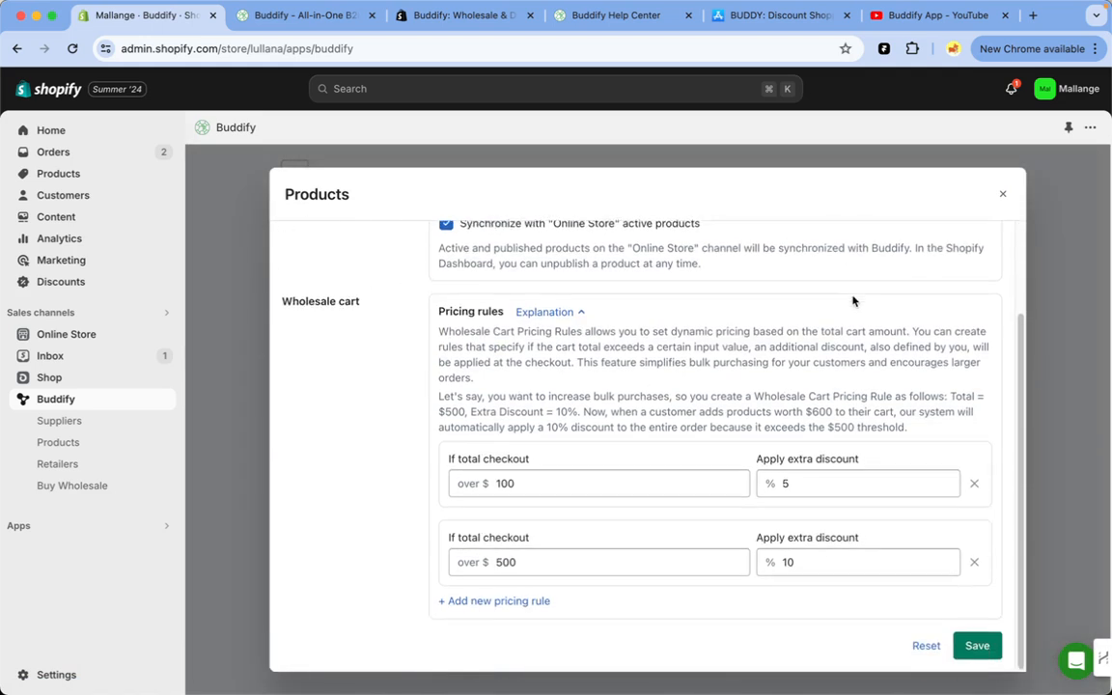
left_click(1002, 193)
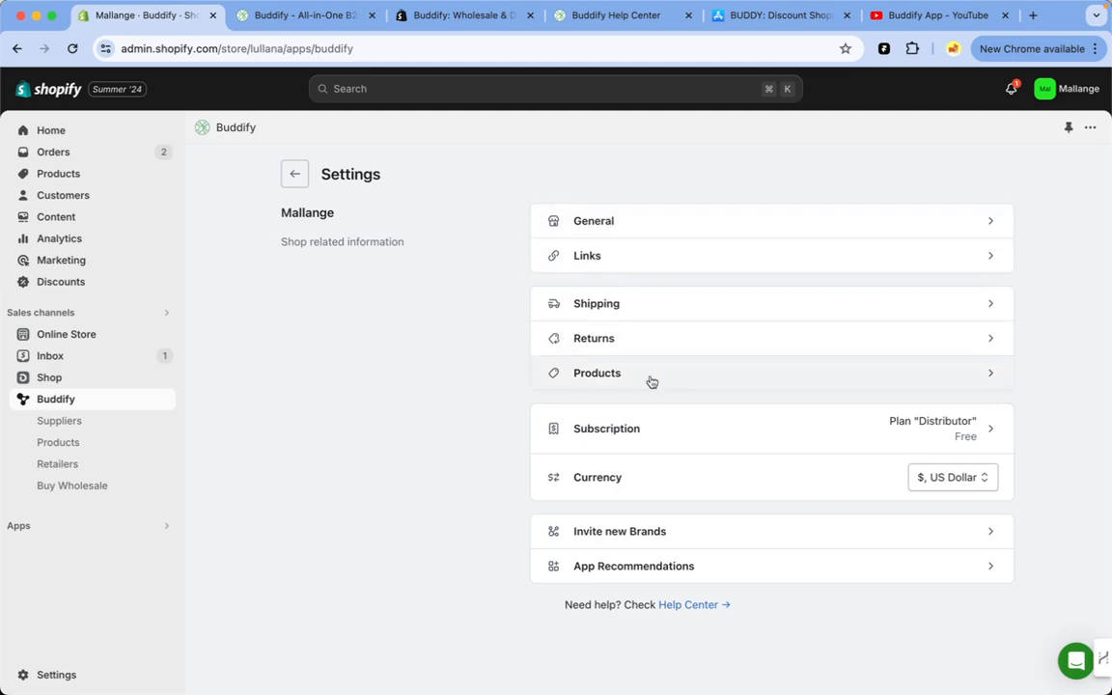
left_click(287, 178)
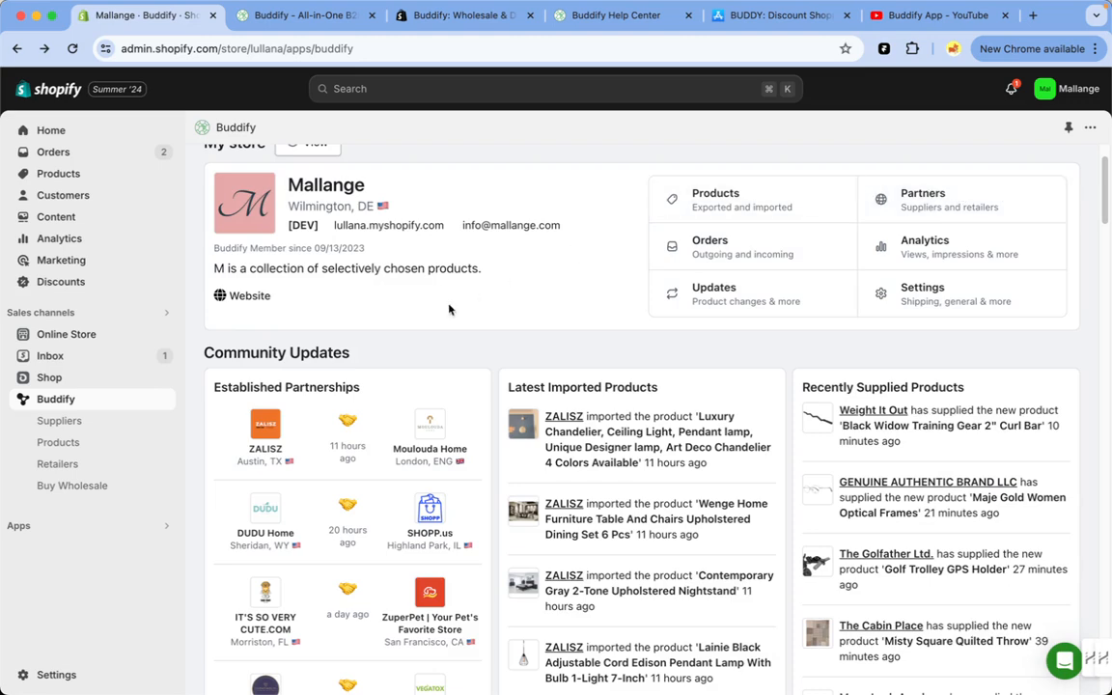
Step: View Moulouda Home's retailers and its mutual partners and suppliers from Established Partnerships, and return to the dashboard
left_click(409, 458)
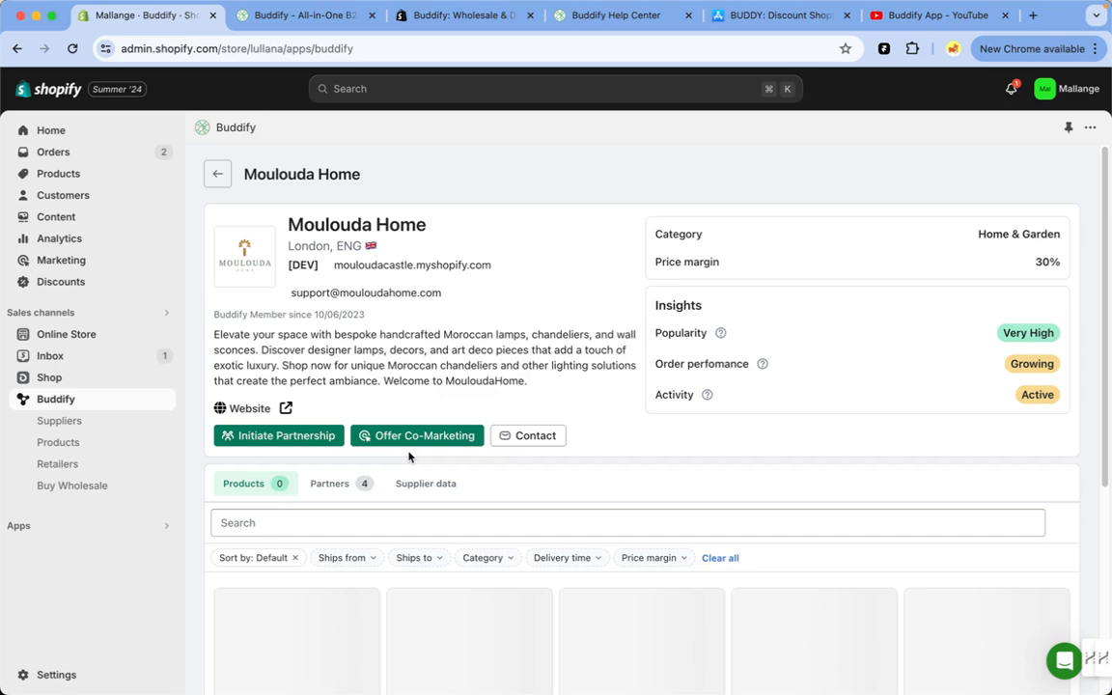
left_click(332, 490)
left_click(379, 524)
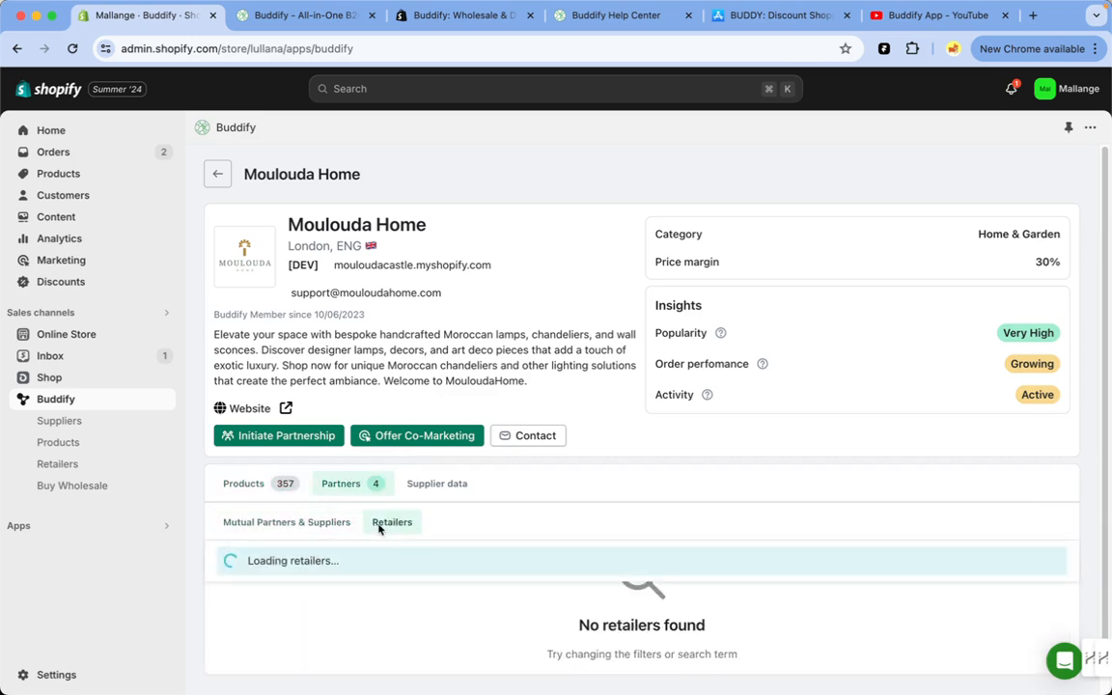
scroll(530, 549, "down", 3)
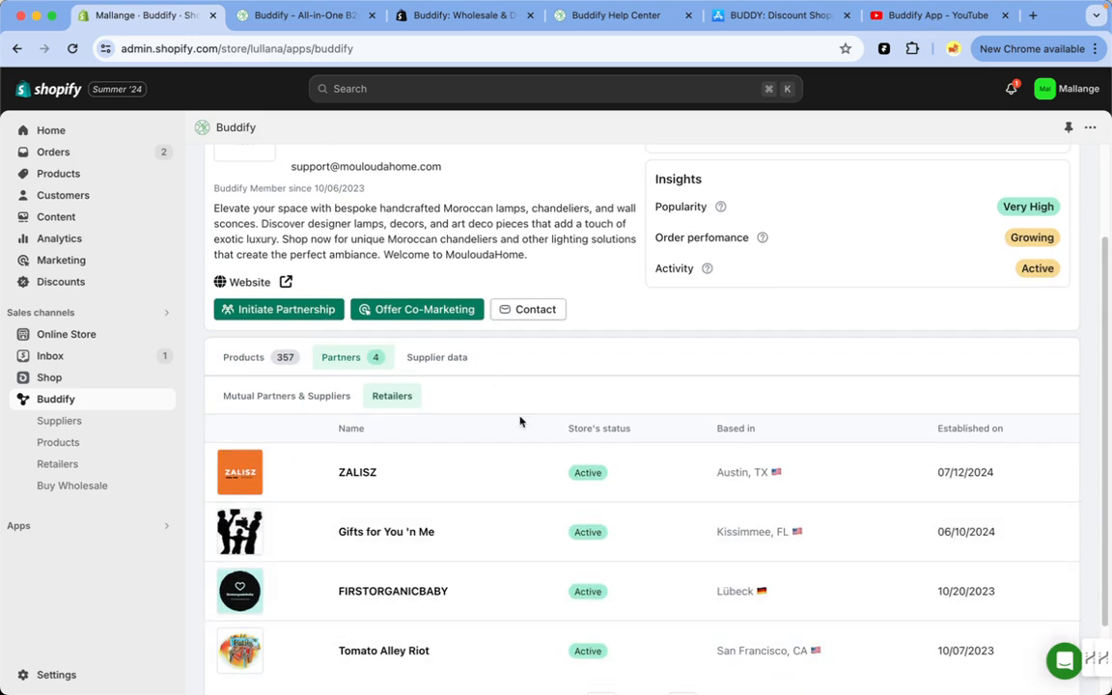
left_click(289, 396)
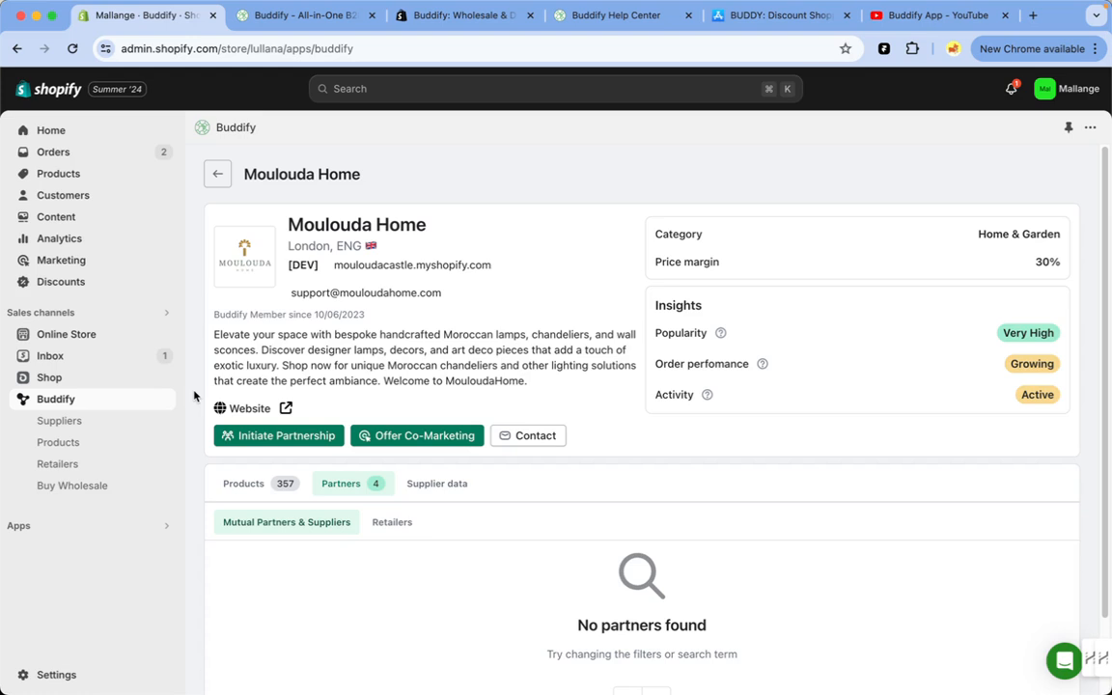
left_click(221, 177)
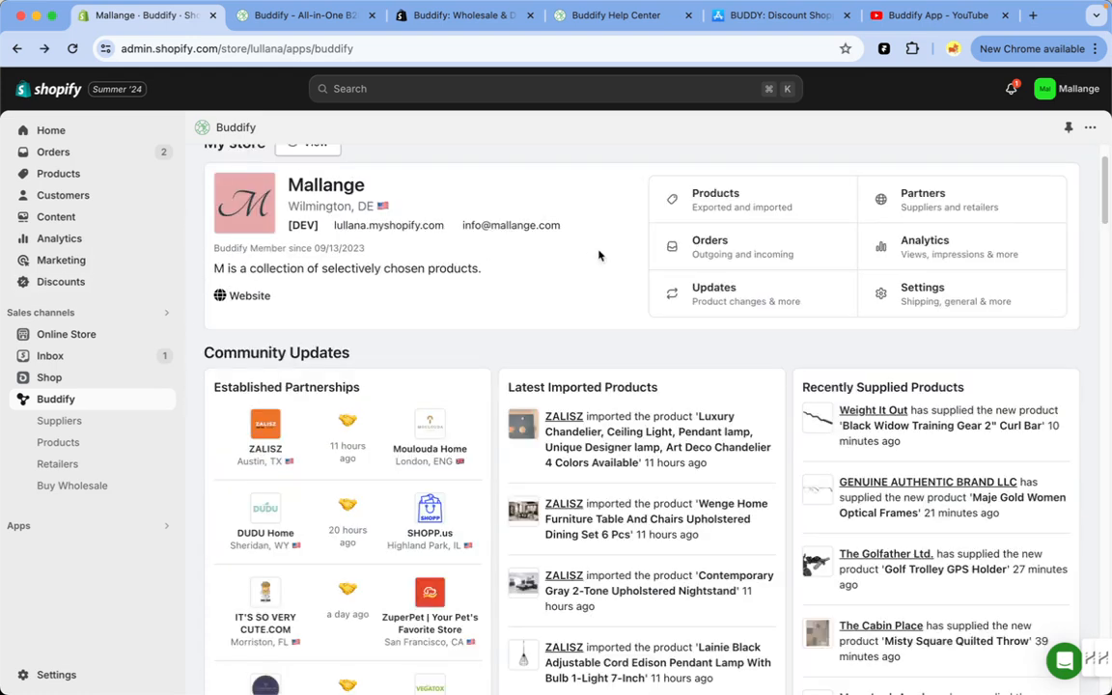
Step: Check the partner order details of the first outgoing order in Buddify's Orders, and go back to the dashboard
left_click(695, 248)
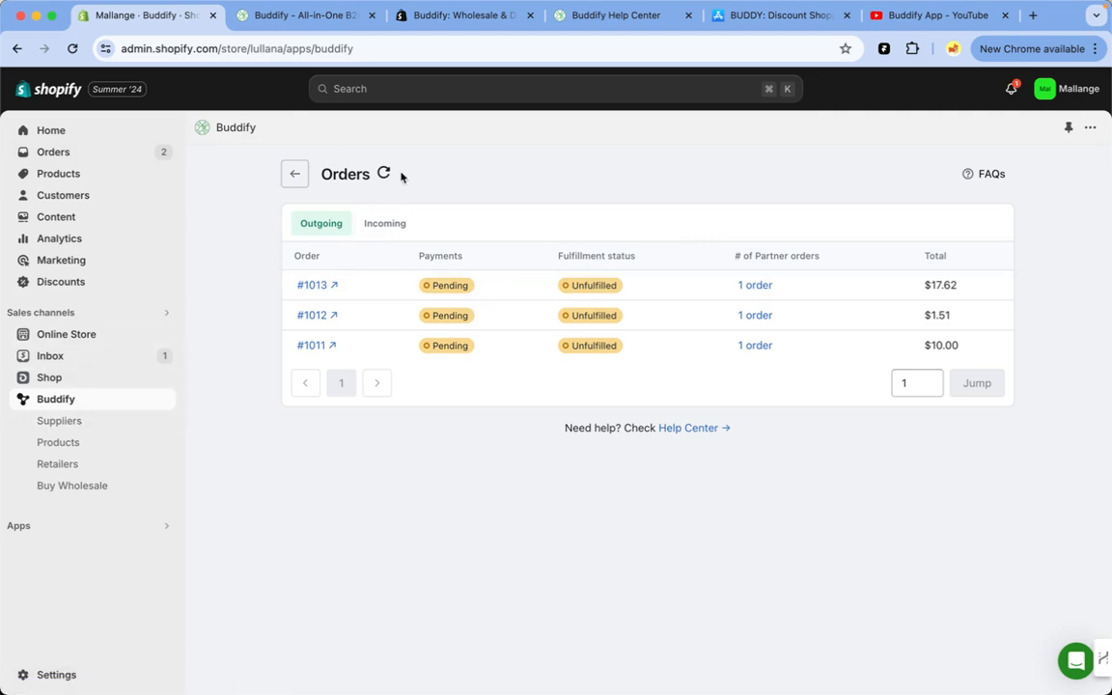
left_click(492, 294)
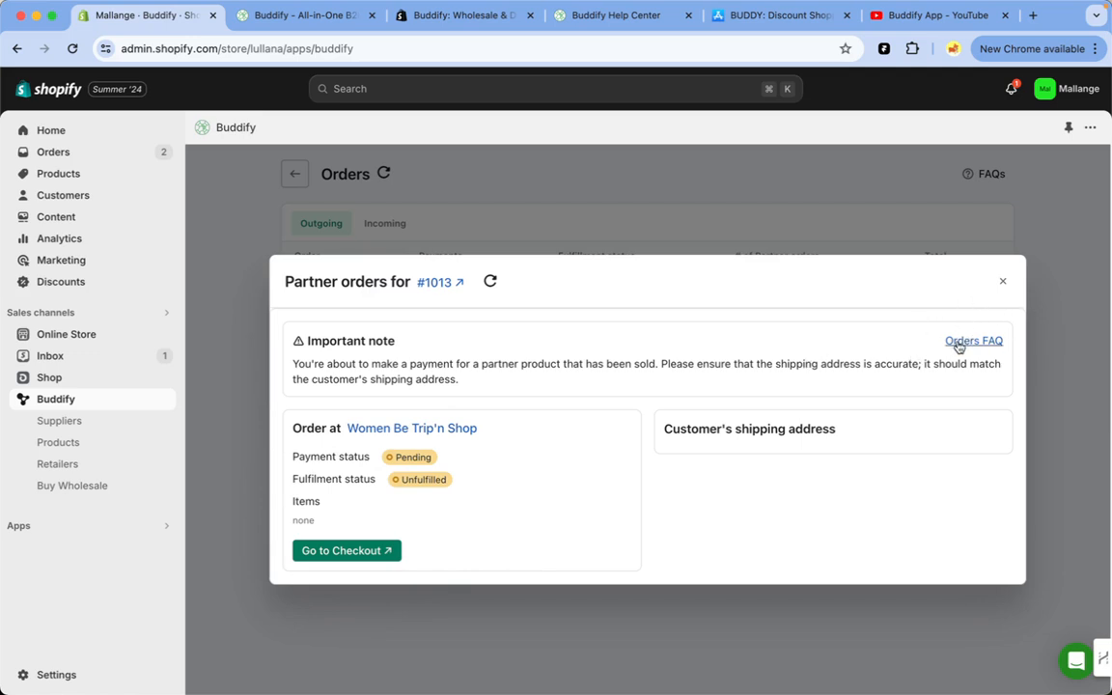
left_click(1001, 283)
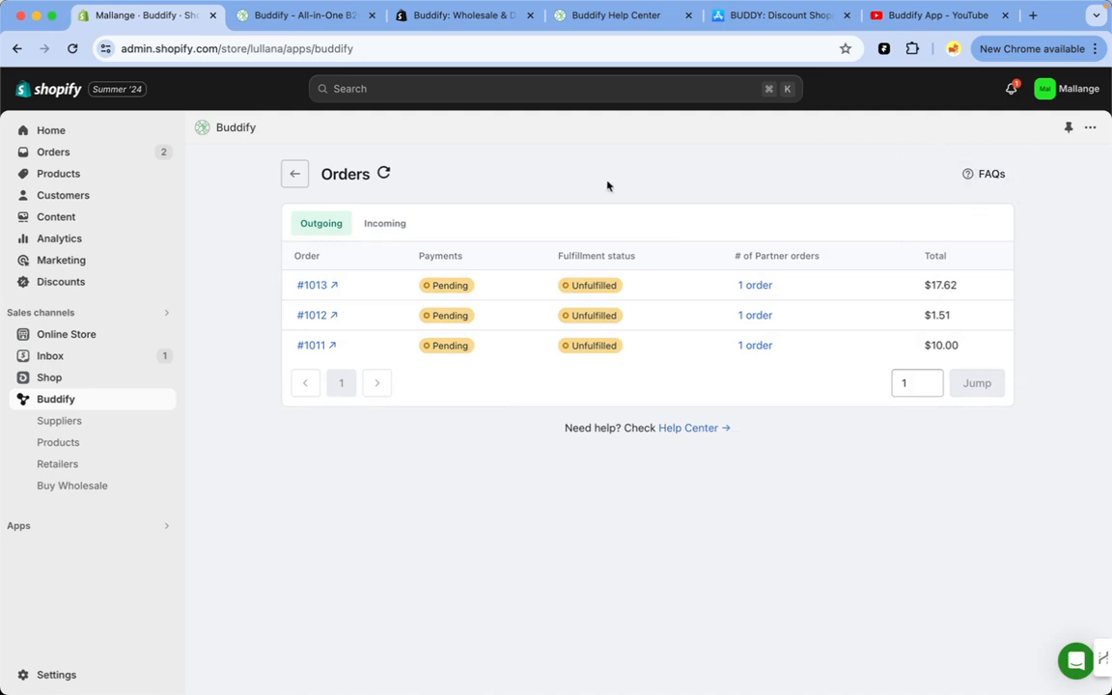
left_click(294, 177)
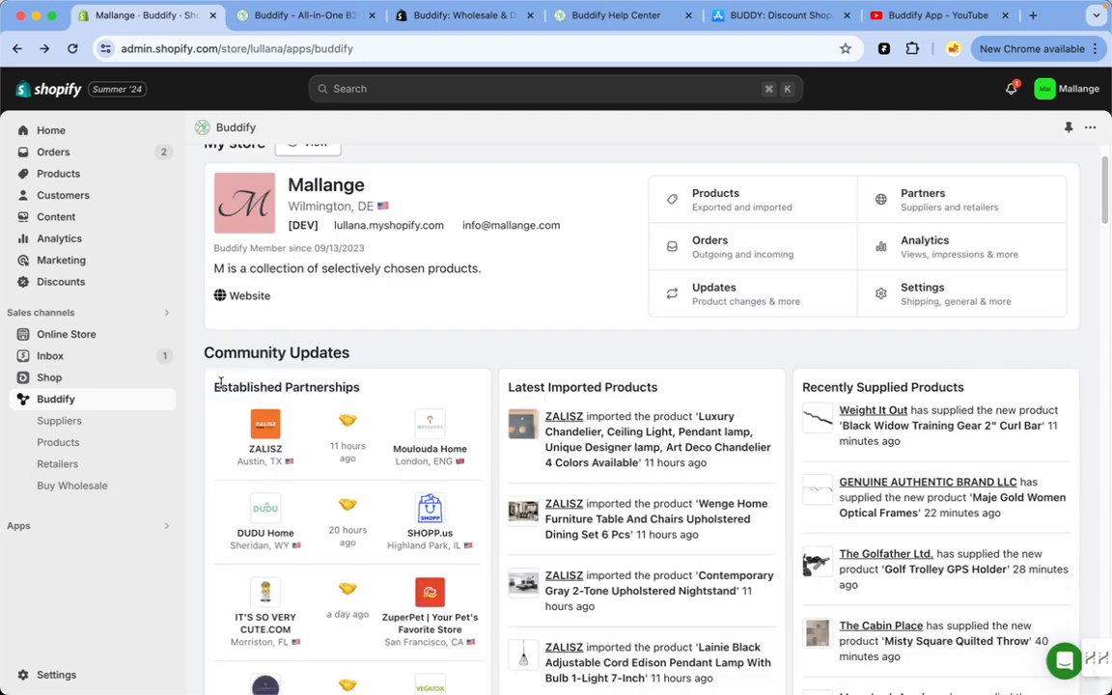
Step: Open the best-selling brands in Buddify's Suppliers section and view the delivery time and sorting options without changing them
left_click(121, 444)
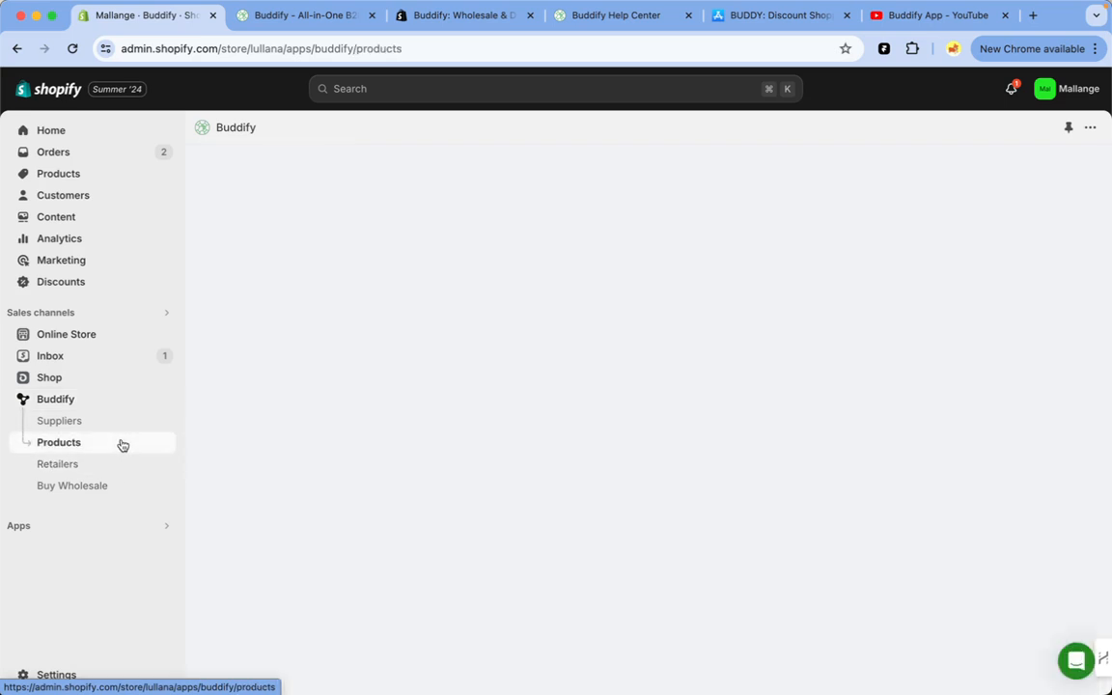
left_click(120, 423)
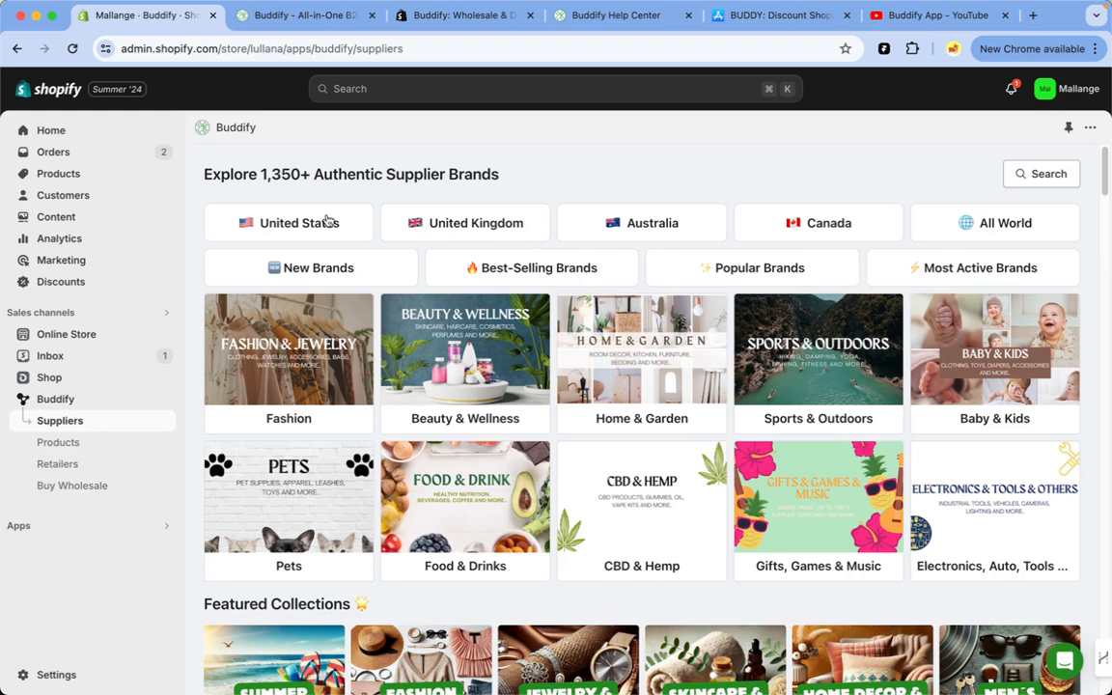
left_click(577, 269)
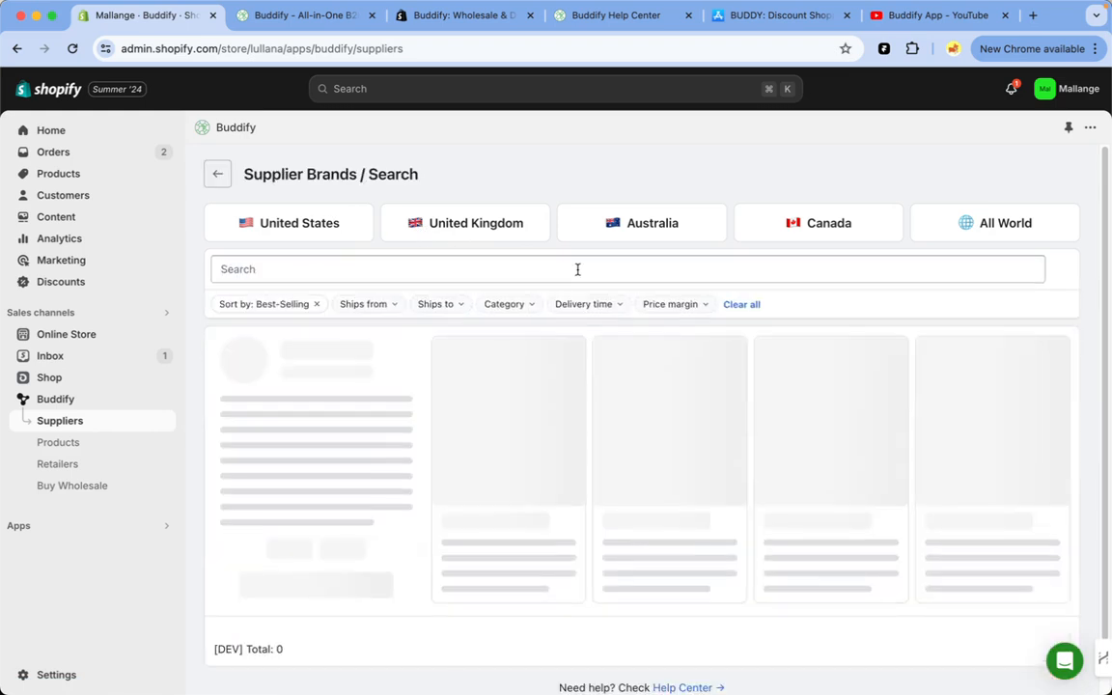
left_click(662, 305)
left_click(597, 306)
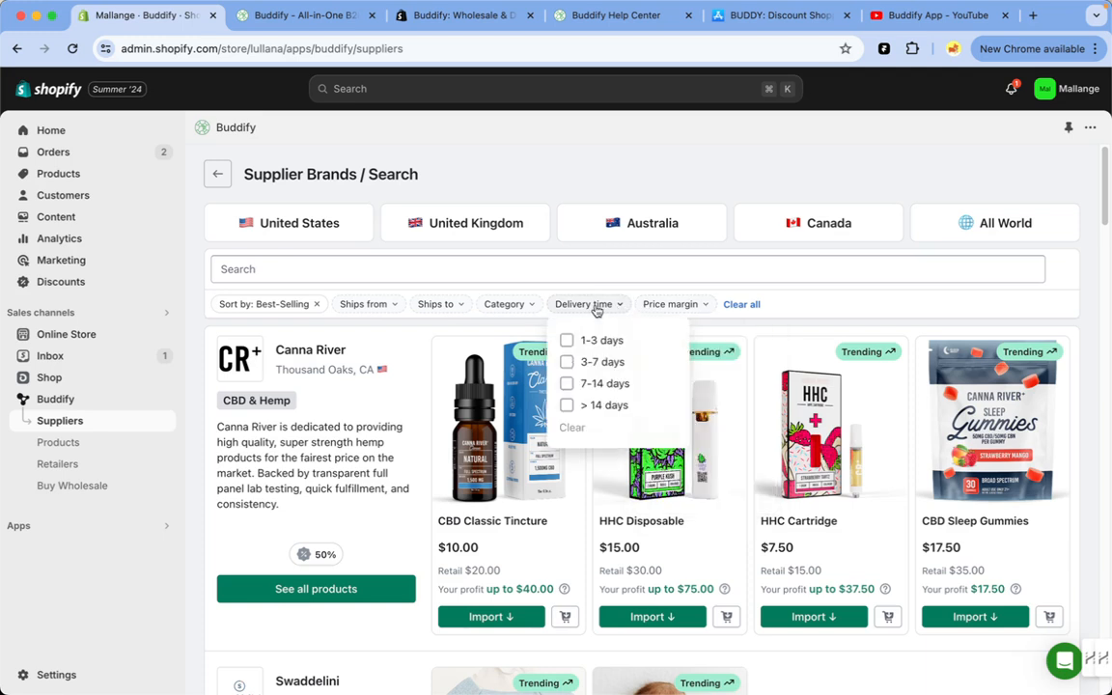
left_click(243, 304)
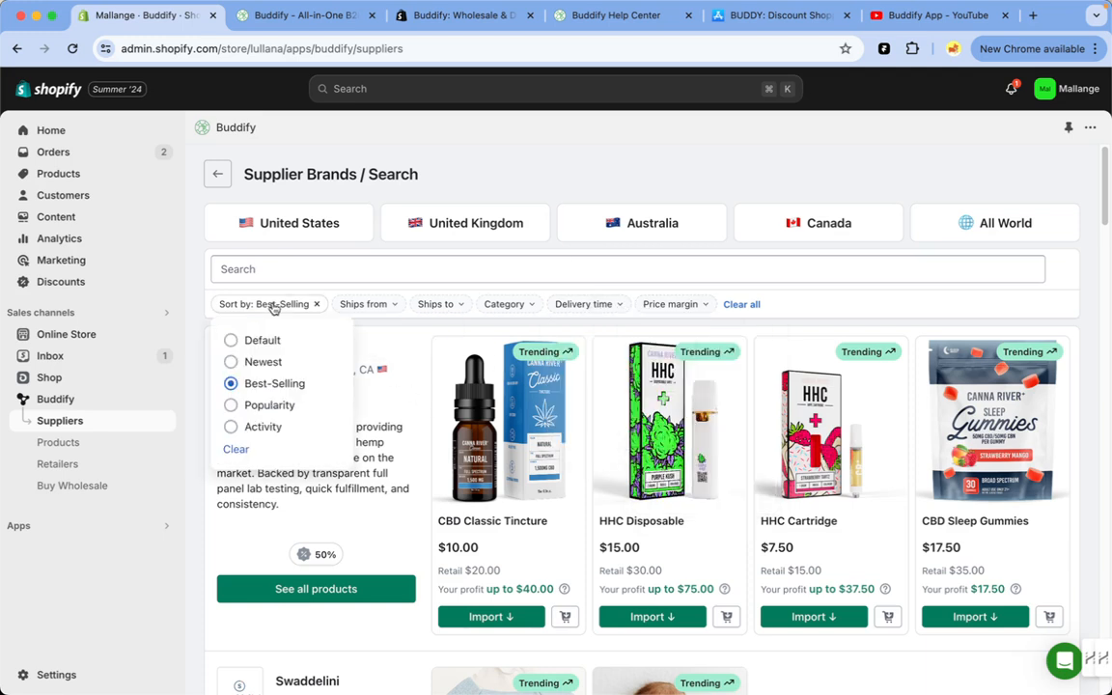
left_click(259, 498)
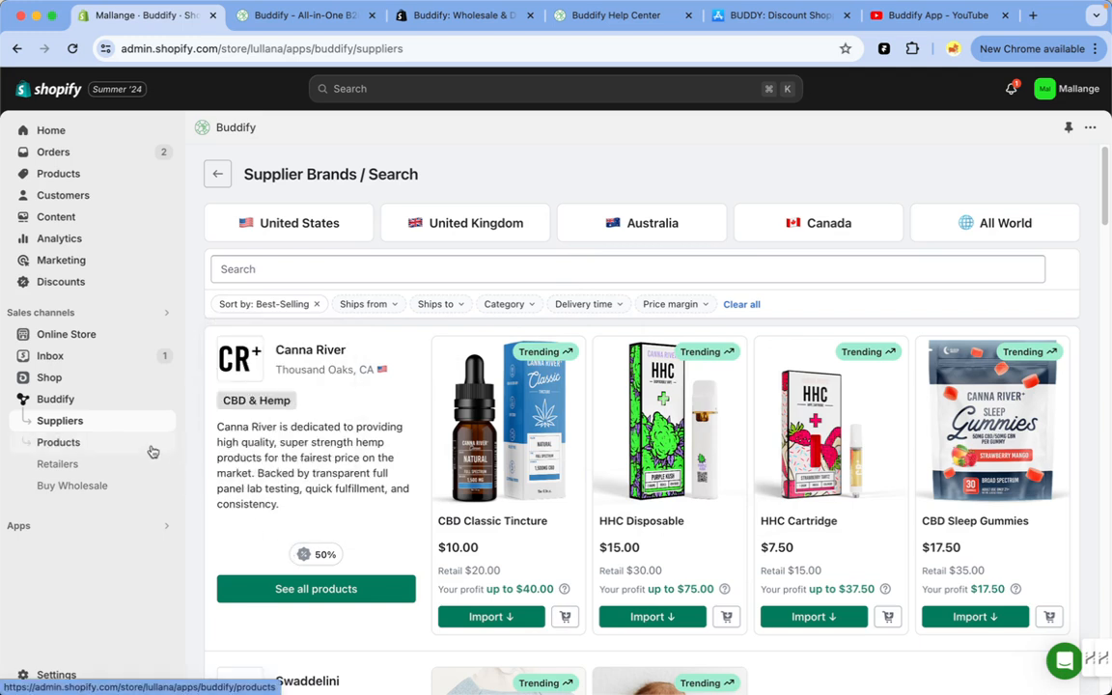
Step: Open all Canna River products and bring up the wholesale section of the D8 Cartridge product page
scroll(275, 533, "down", 1)
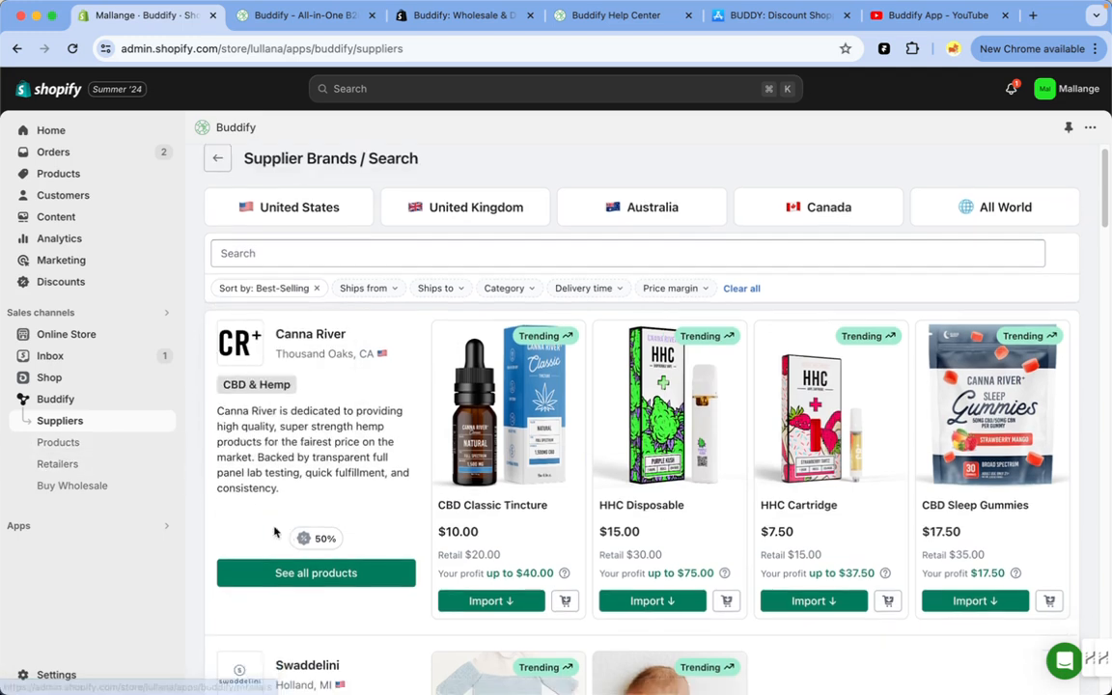
left_click(283, 541)
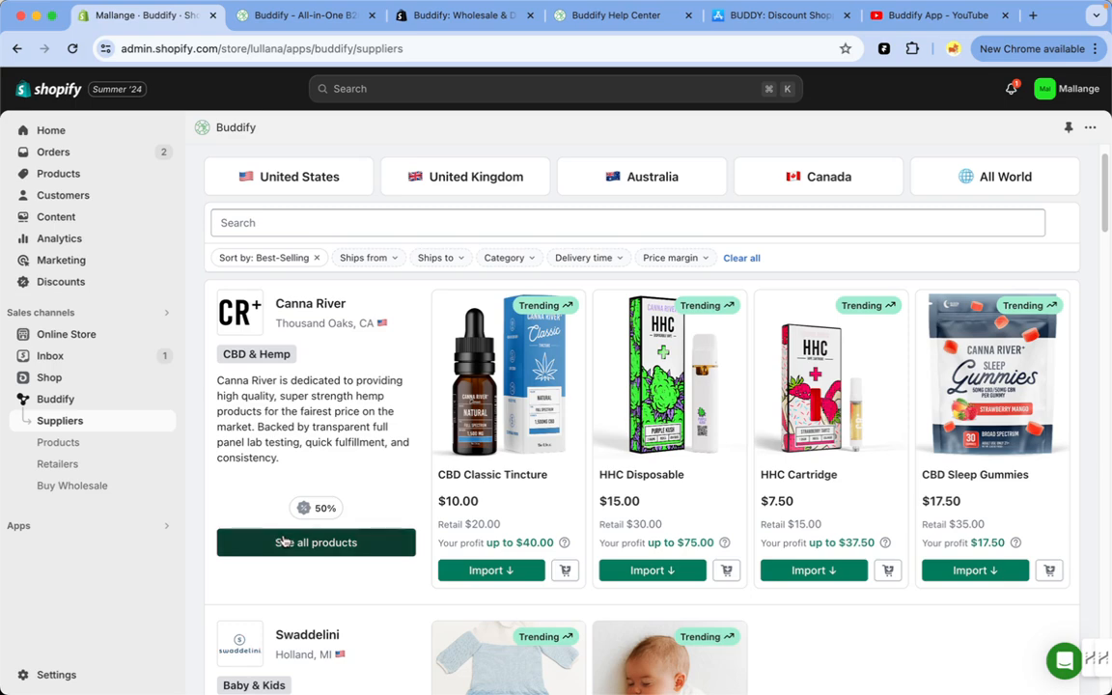
scroll(819, 498, "down", 5)
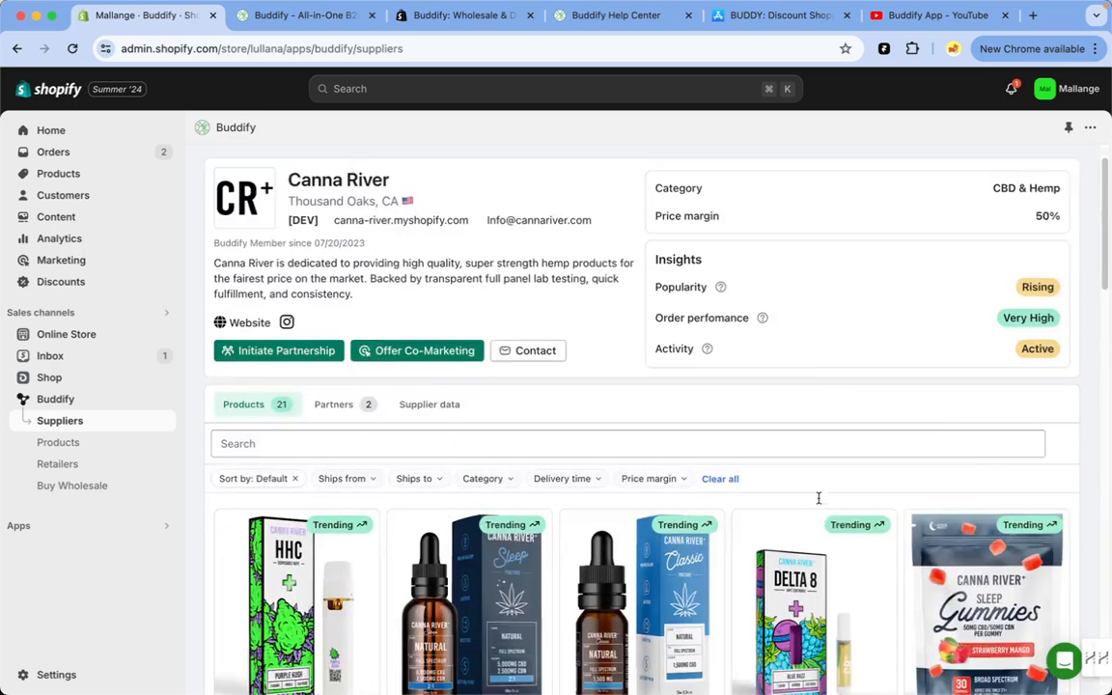
left_click(875, 558)
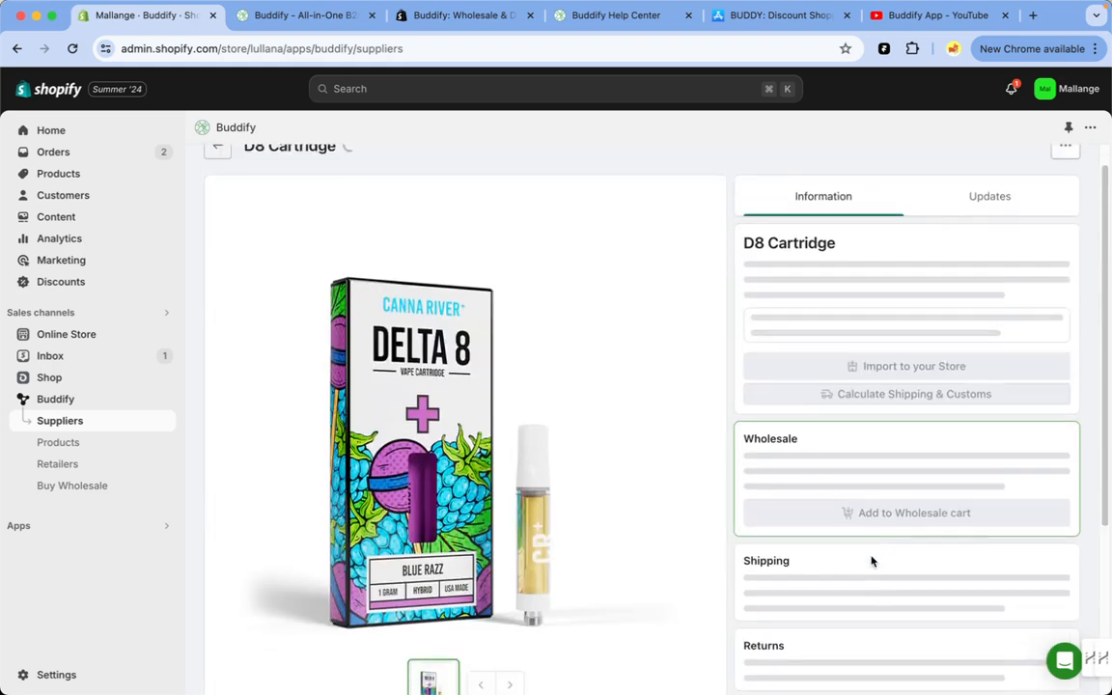
scroll(872, 561, "down", 3)
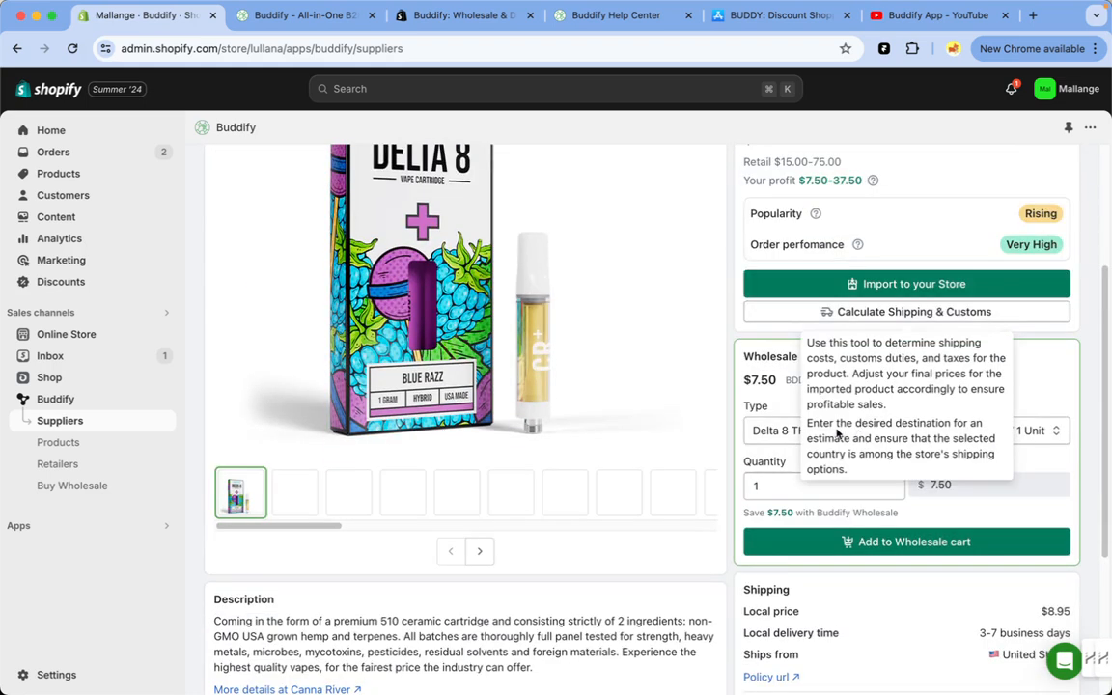
Step: Set the D8 Cartridge's wholesale quantity to 100 and add it to the wholesale cart
left_click(786, 488)
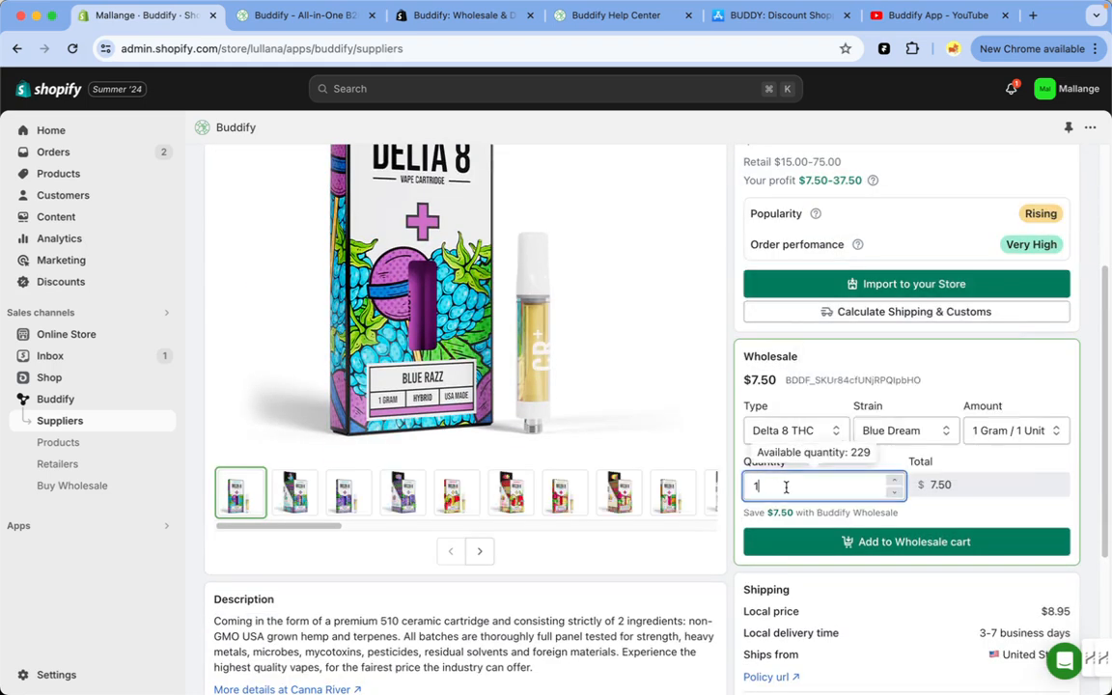
type("00")
left_click(837, 561)
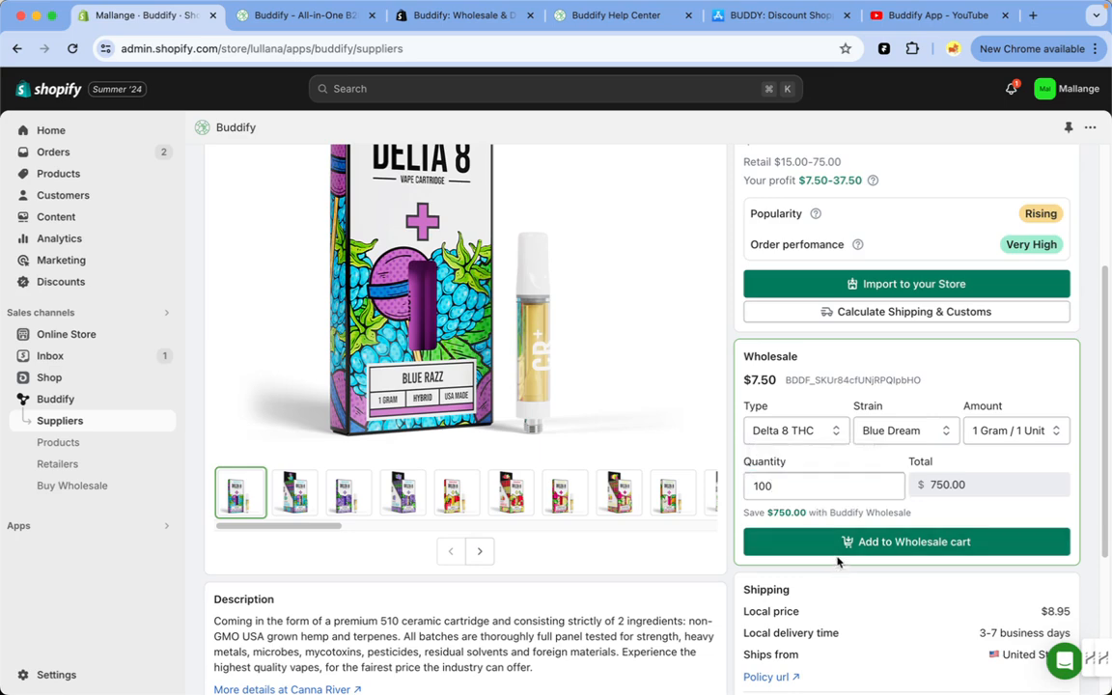
left_click(838, 553)
Step: Open the wholesale cart, review each brand's totals and wholesale discount information, and close it without checking out
left_click(867, 569)
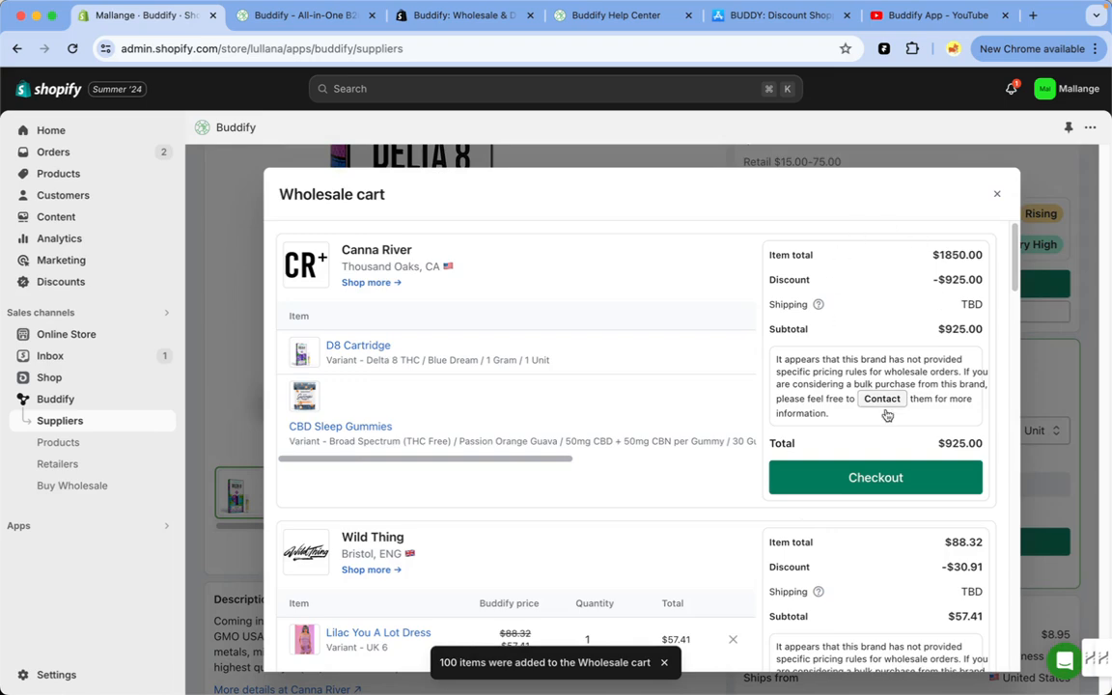
scroll(877, 515, "down", 3)
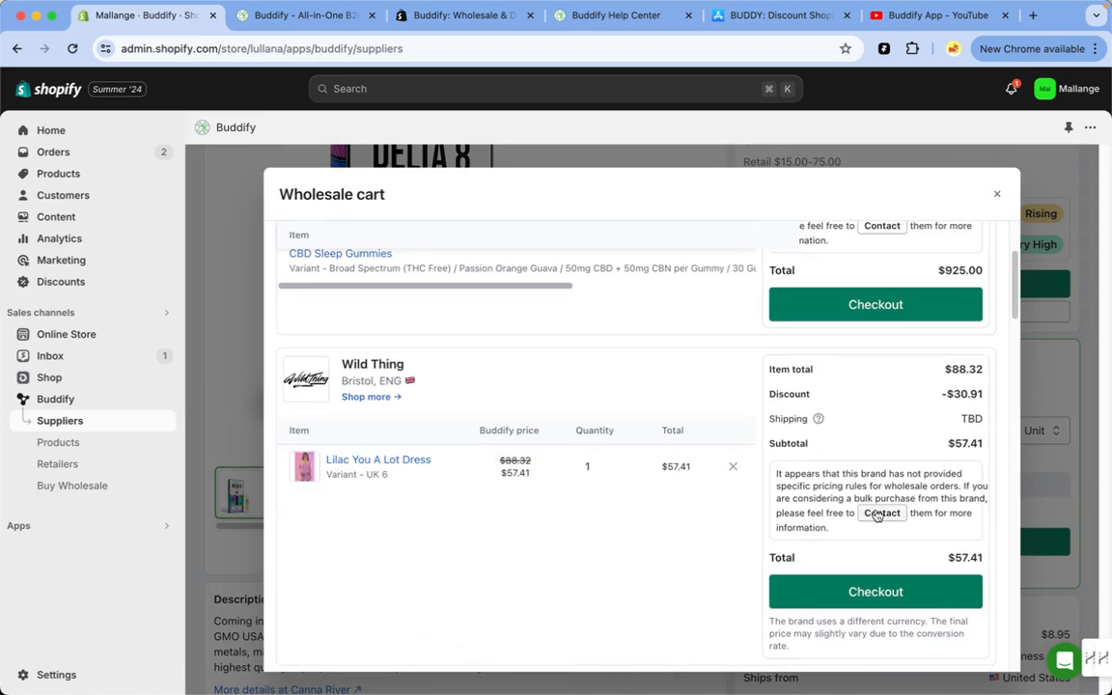
scroll(877, 515, "down", 5)
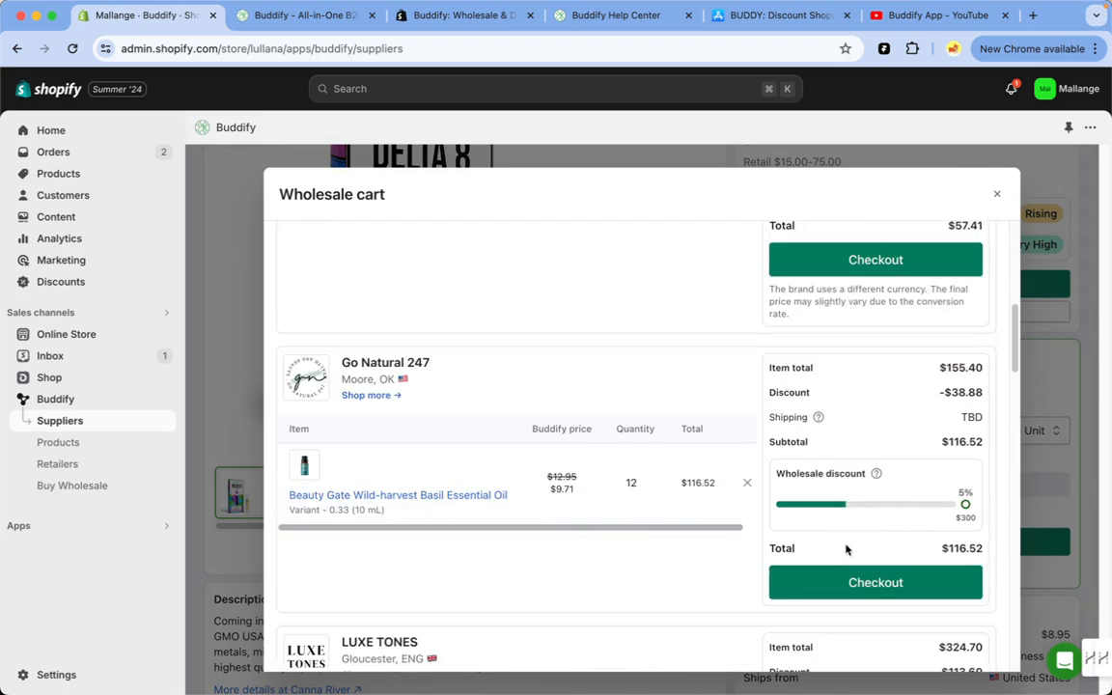
scroll(847, 548, "down", 3)
scroll(898, 574, "down", 1)
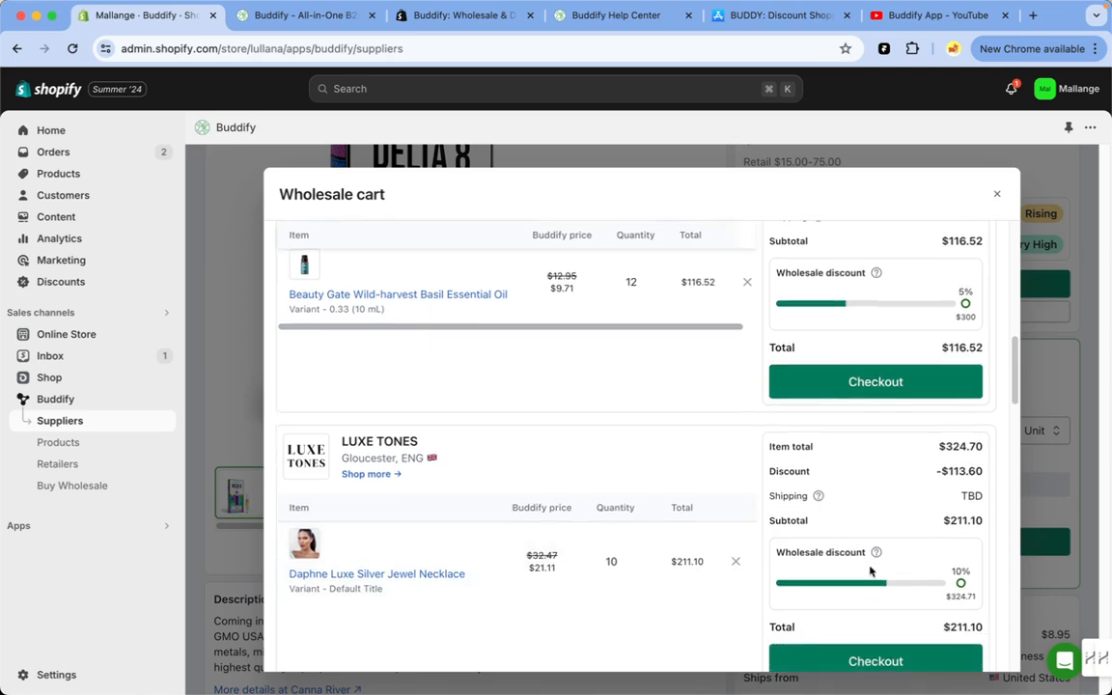
mouse_move(874, 550)
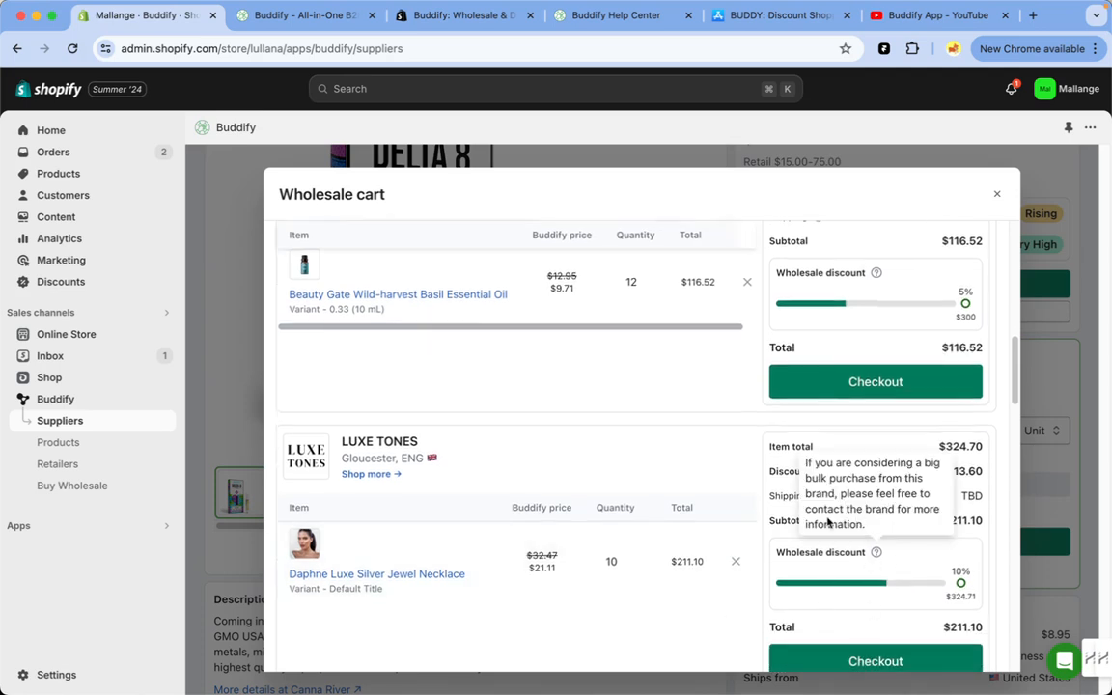
left_click(1000, 194)
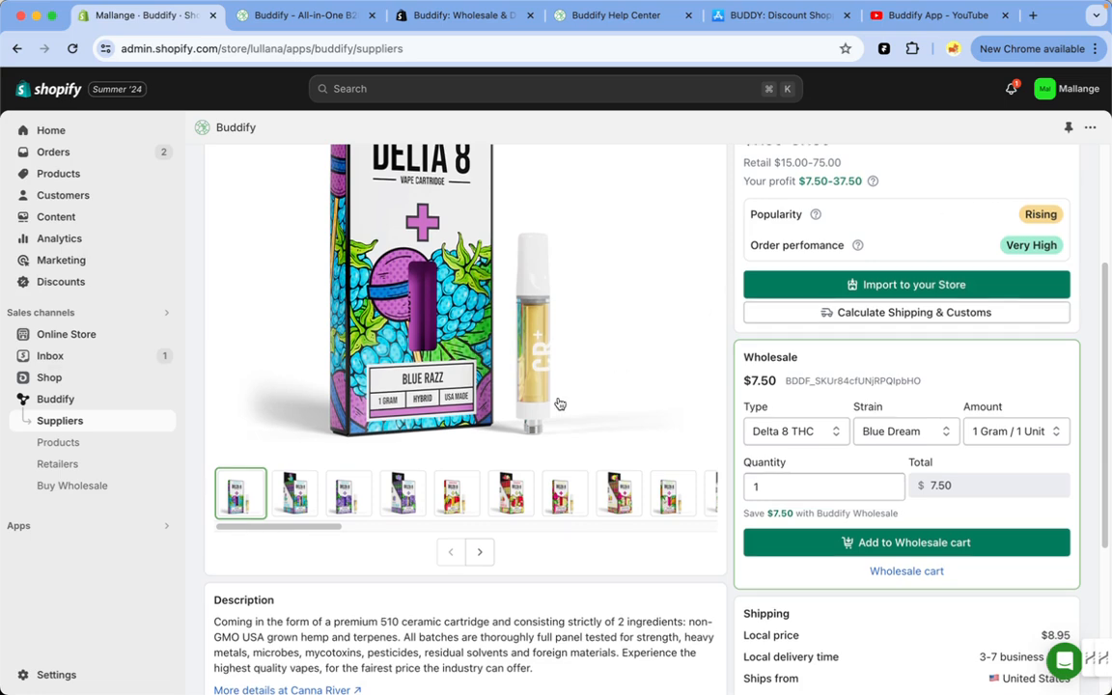
Step: Leave the D8 Cartridge page and view Buddify's Retailers section followed by its Products section
scroll(559, 405, "up", 5)
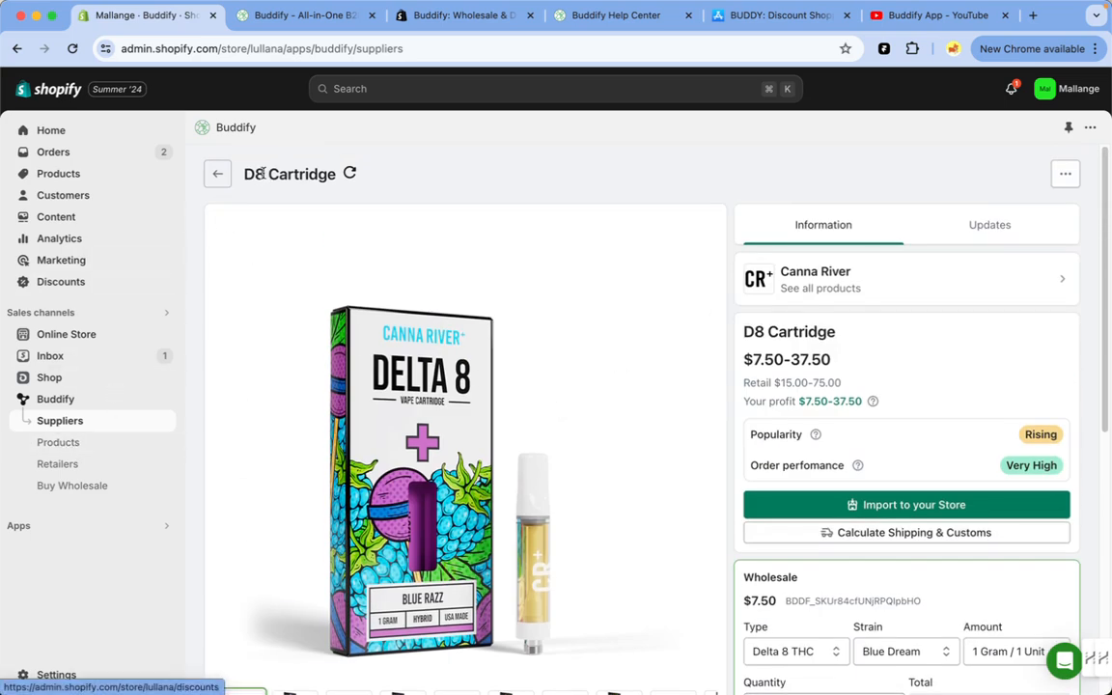
left_click(217, 174)
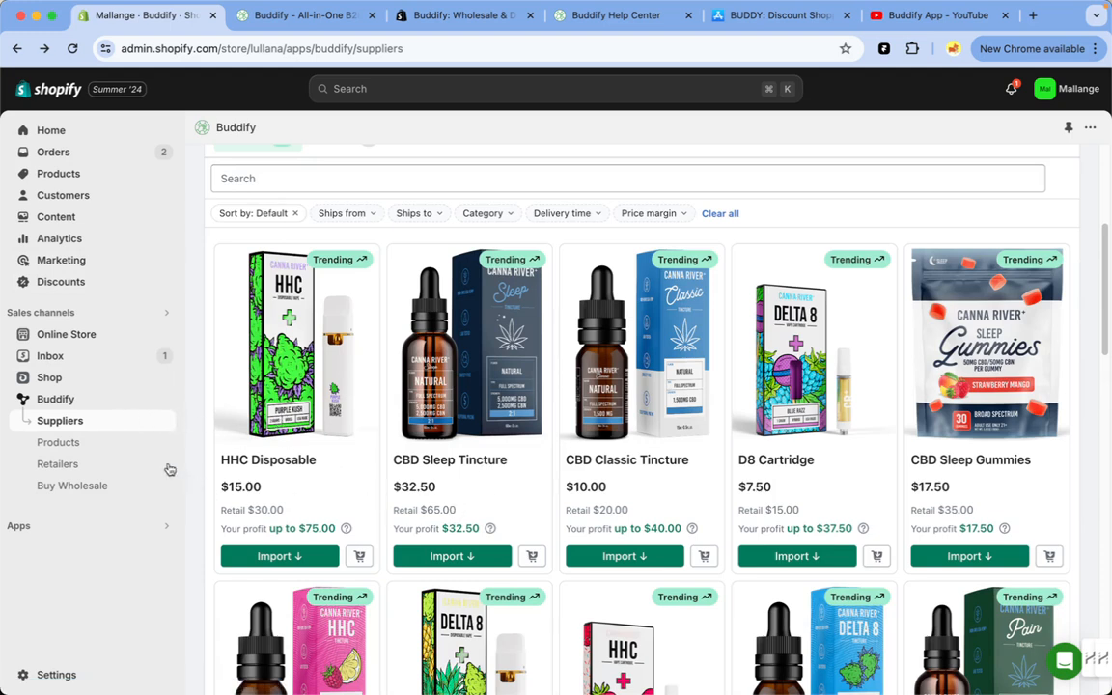
left_click(90, 467)
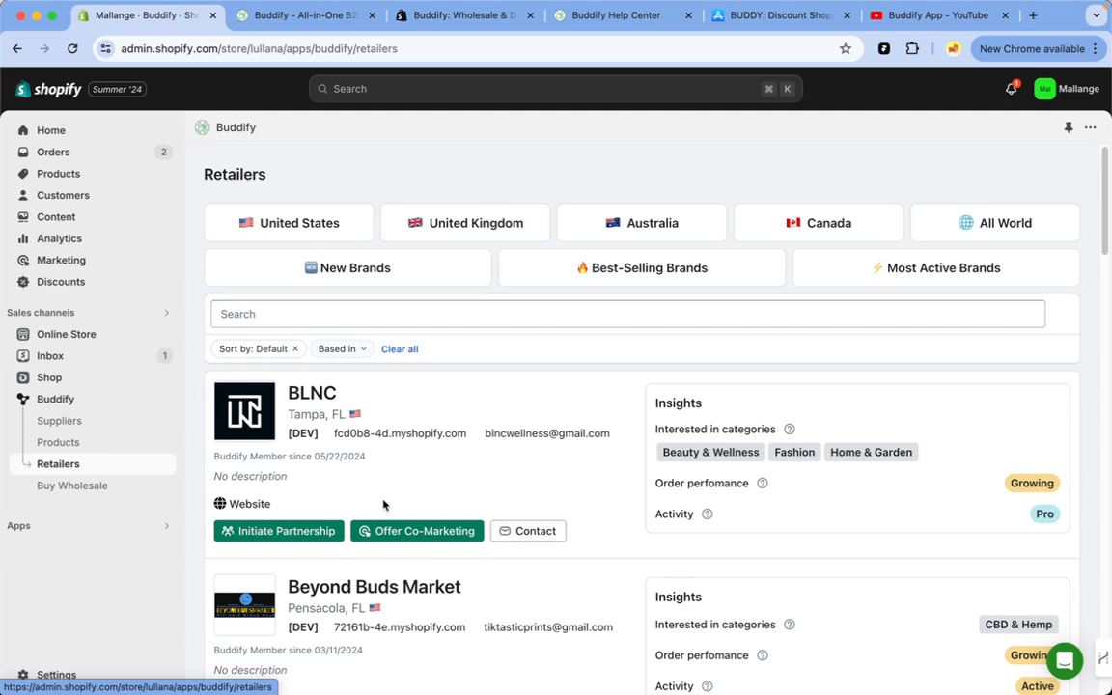
left_click(151, 451)
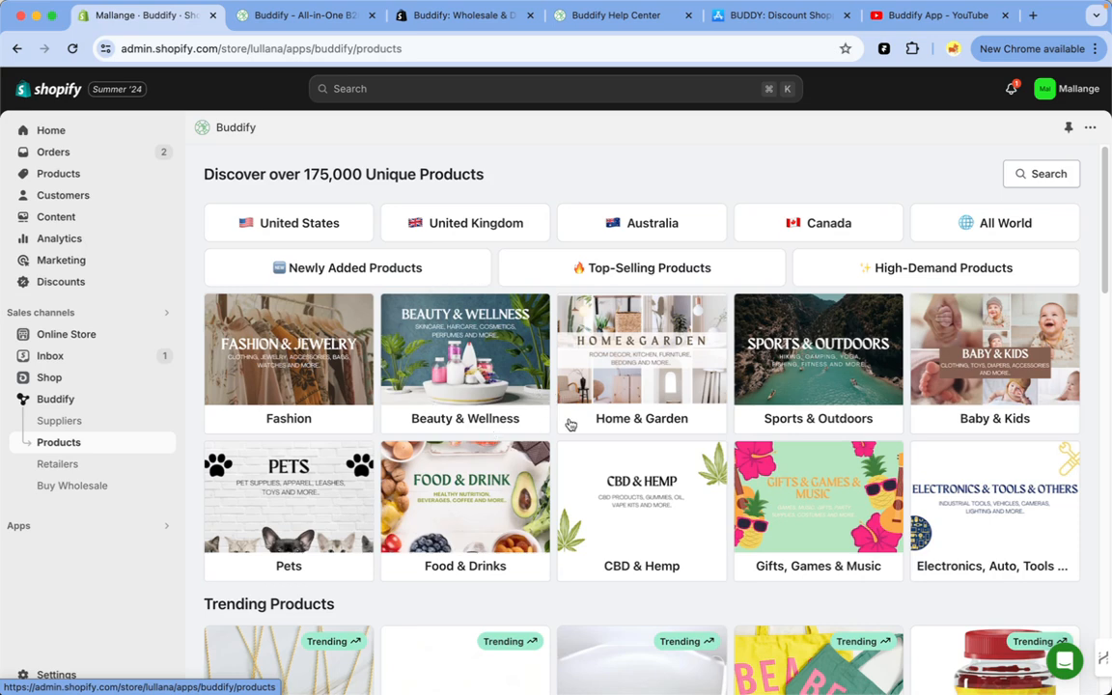
Step: Open the Fashion Trends featured collection in Buddify's Suppliers section and browse its brands
left_click(118, 420)
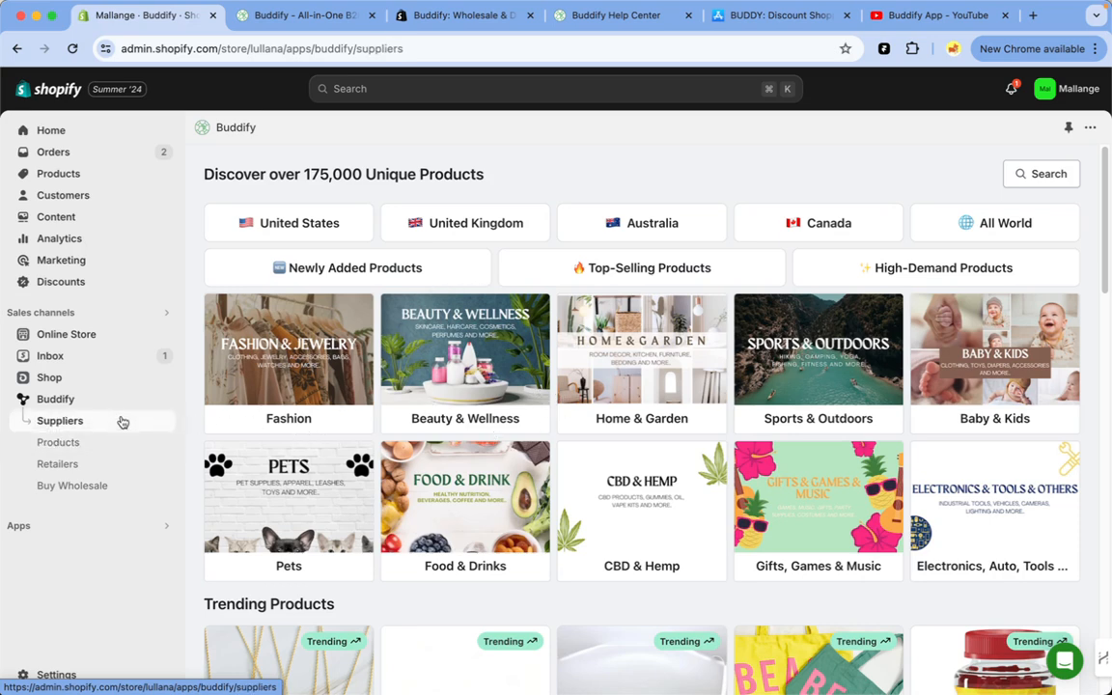
scroll(501, 547, "down", 5)
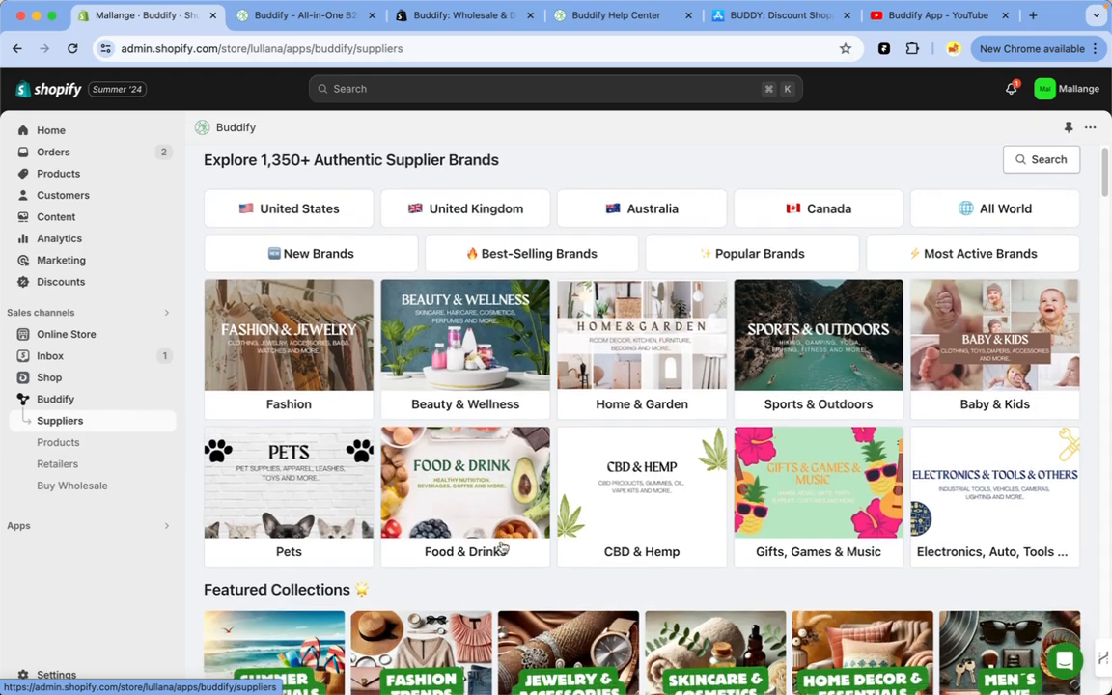
scroll(501, 547, "down", 2)
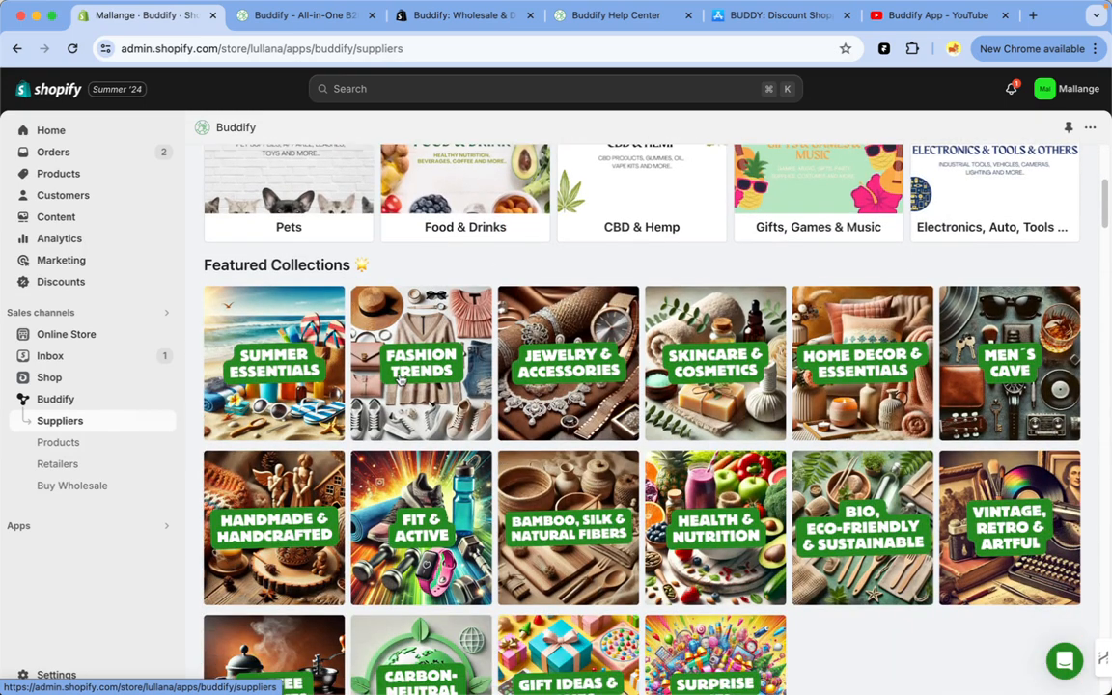
left_click(476, 398)
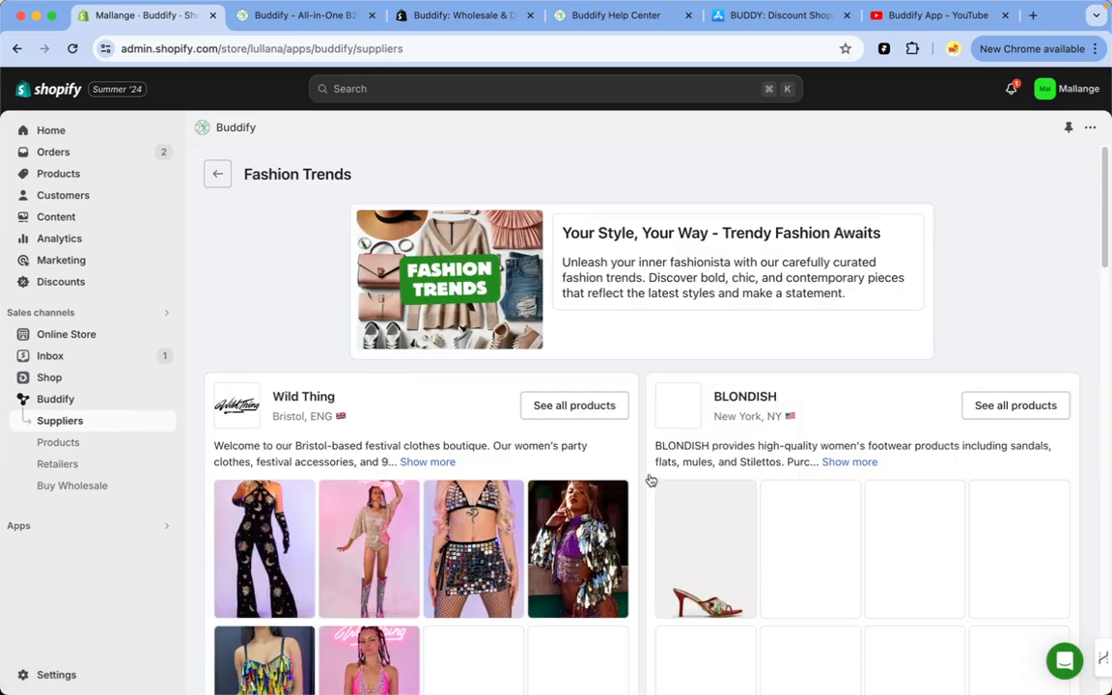
scroll(606, 452, "down", 3)
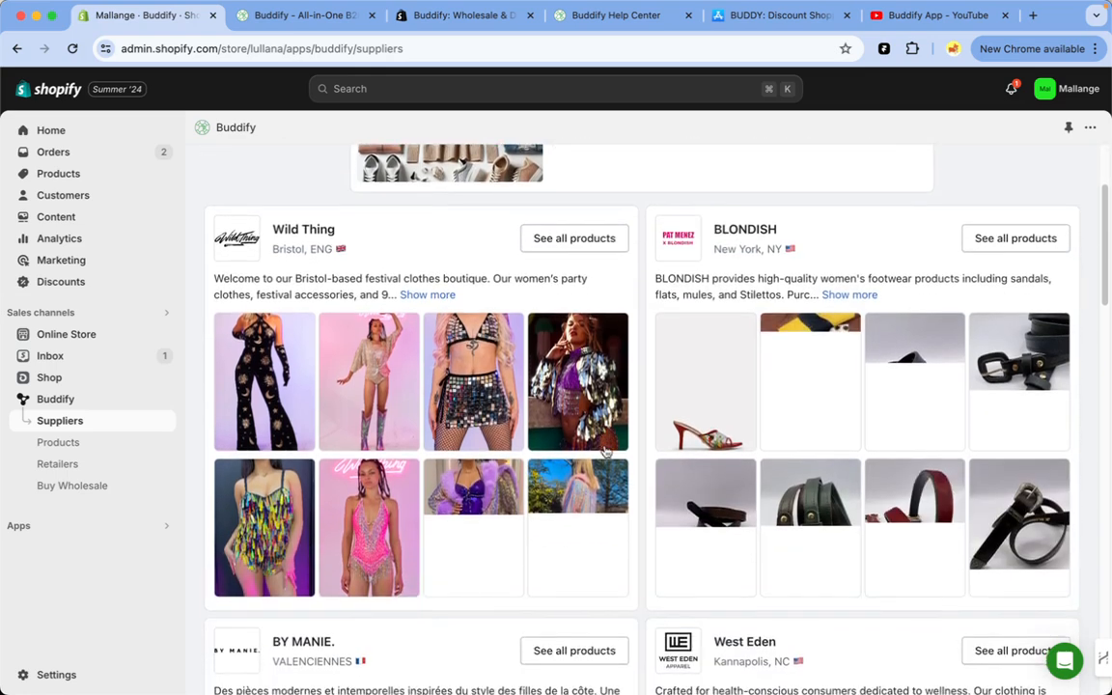
scroll(241, 437, "down", 2)
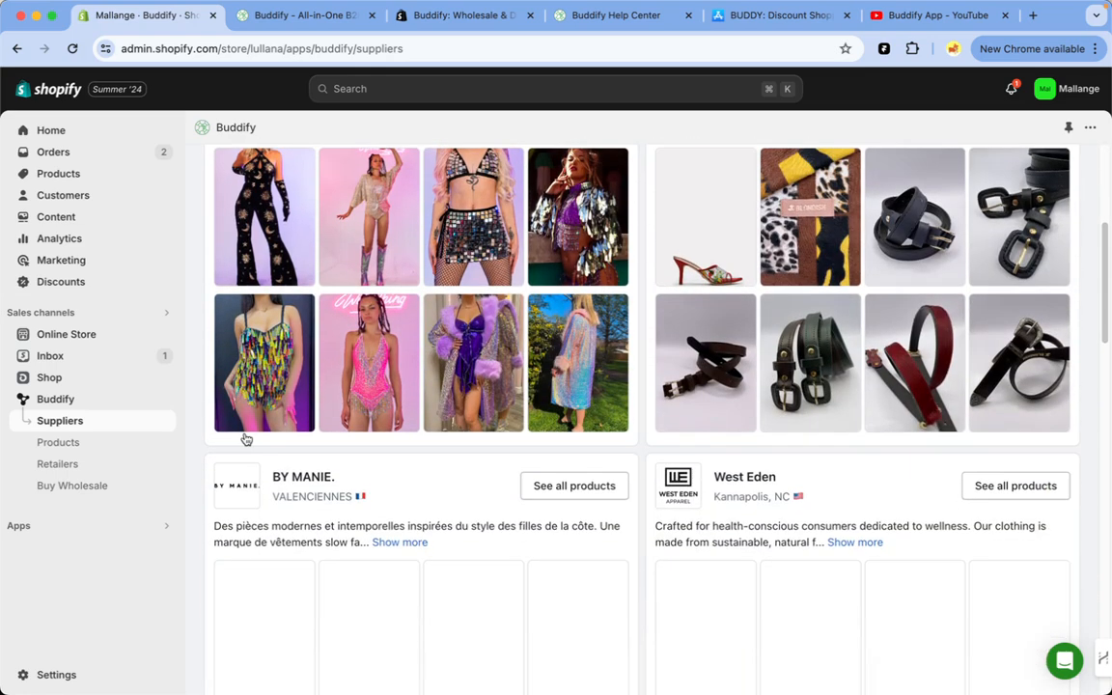
Step: Search Buddify's Products section for "sunglasses" and sort the results by Top-Selling
left_click(81, 442)
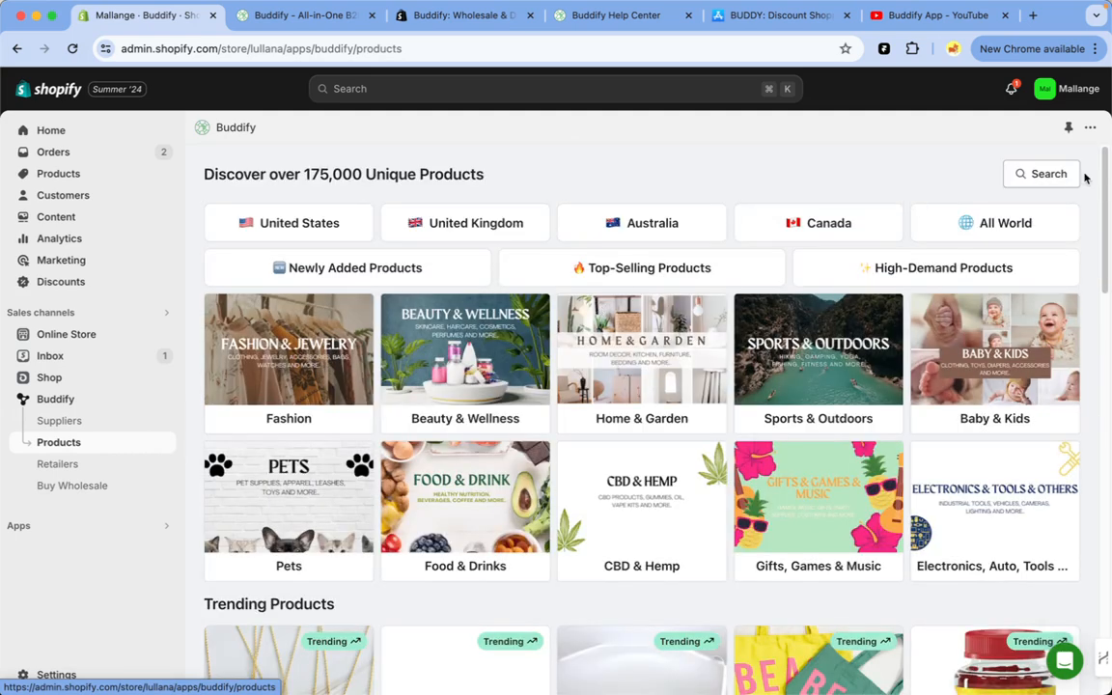
left_click(1045, 176)
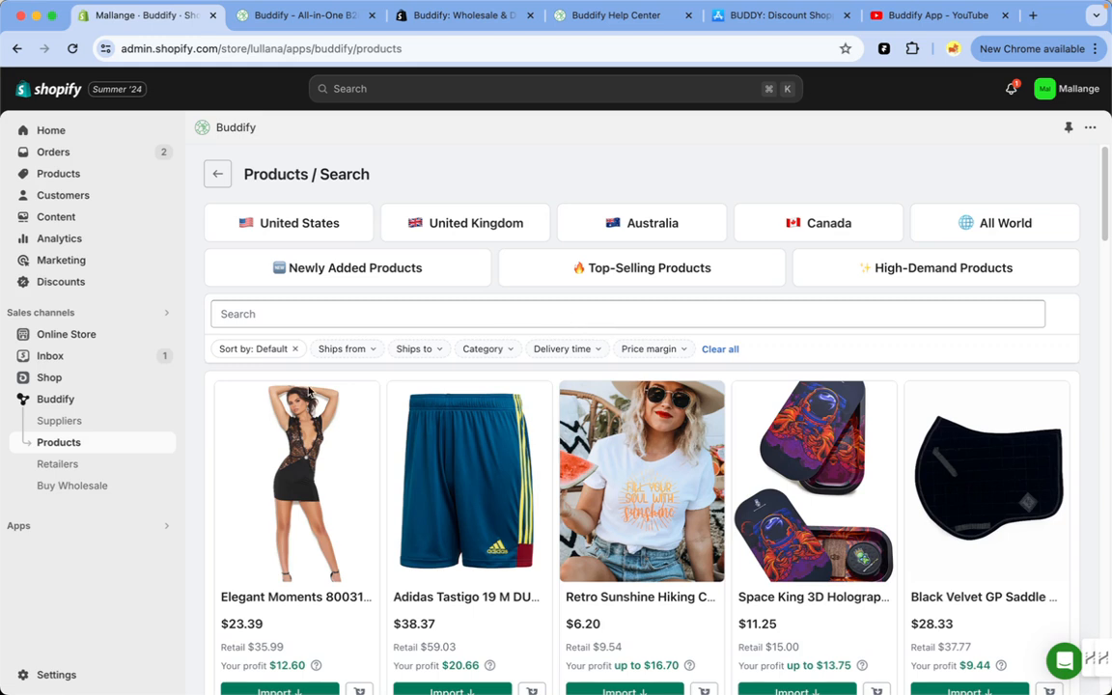
left_click(338, 317)
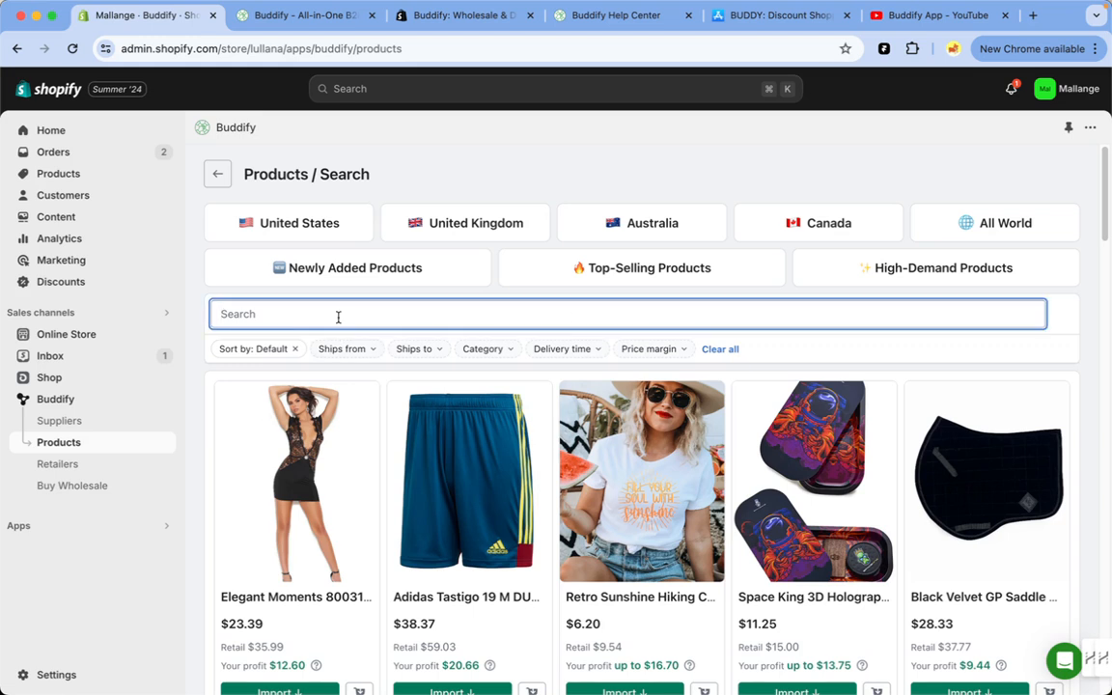
type("sunglasses")
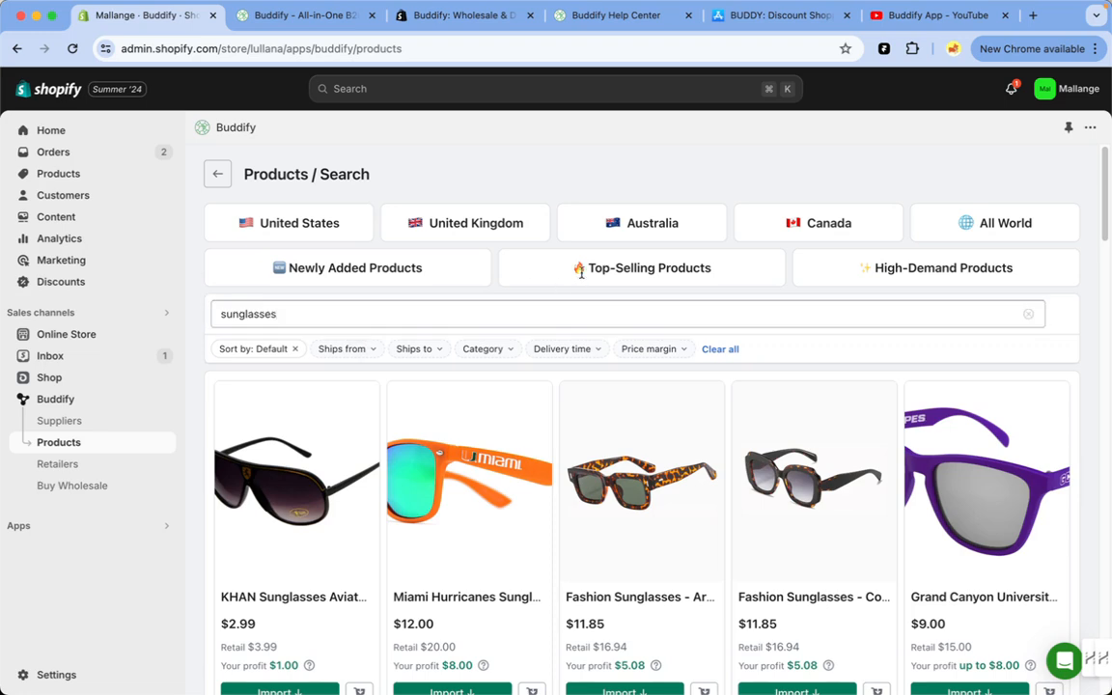
left_click(565, 269)
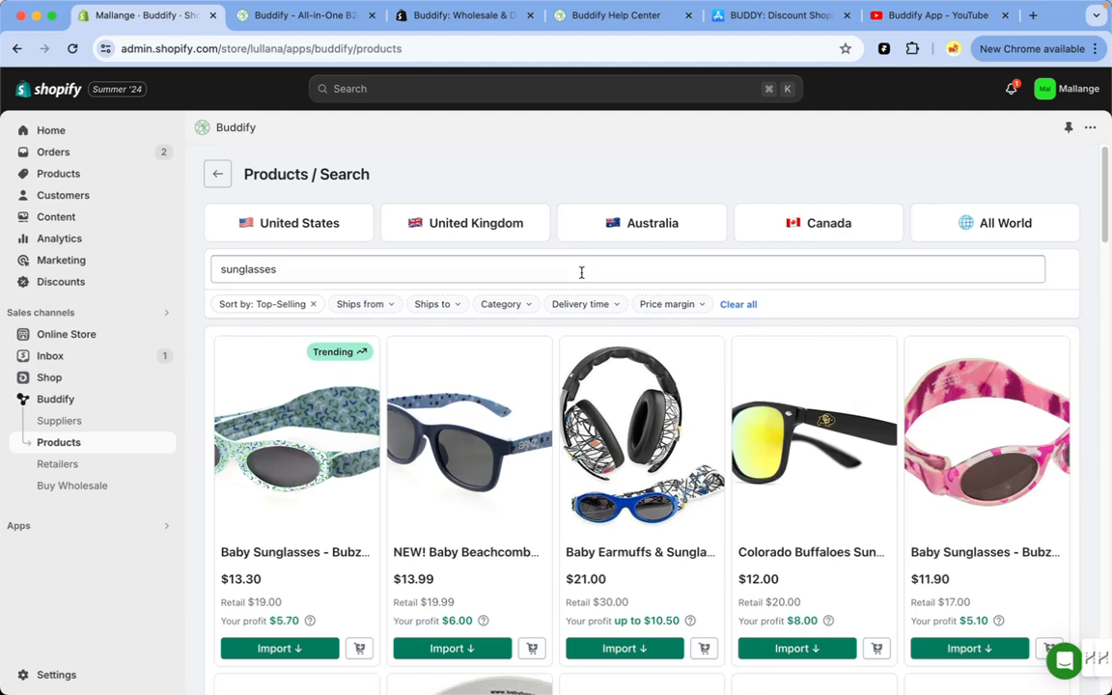
Step: Open the Buddify overview, view the Buddify Help Center and the Buddify App YouTube channel, and return to the overview
left_click(97, 399)
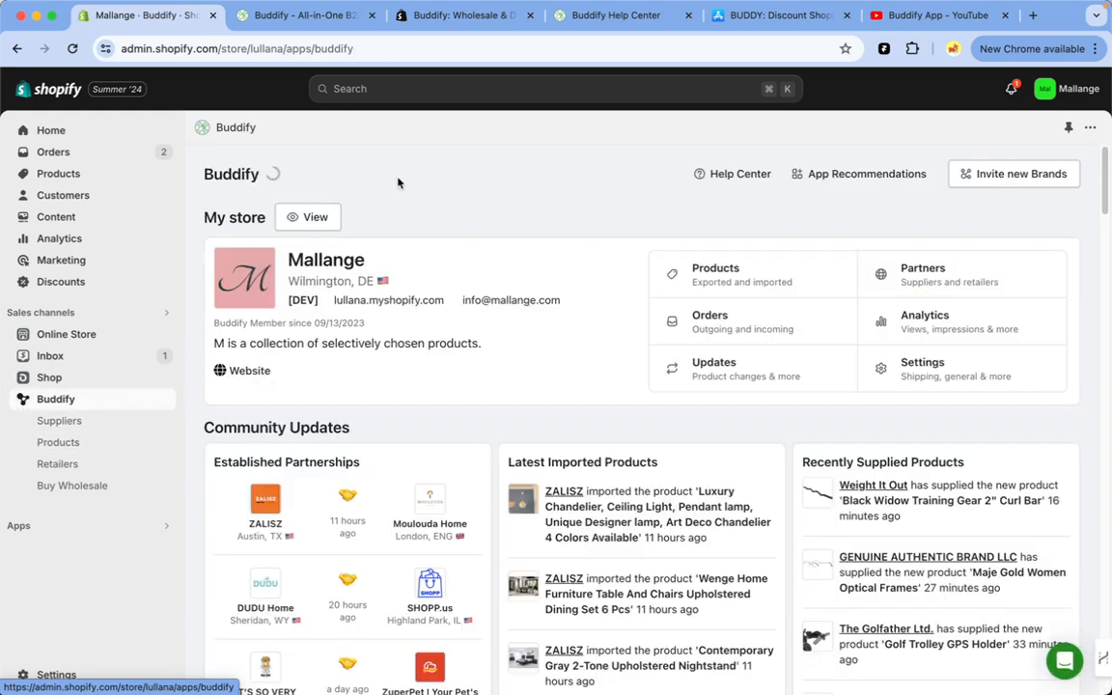
left_click(608, 16)
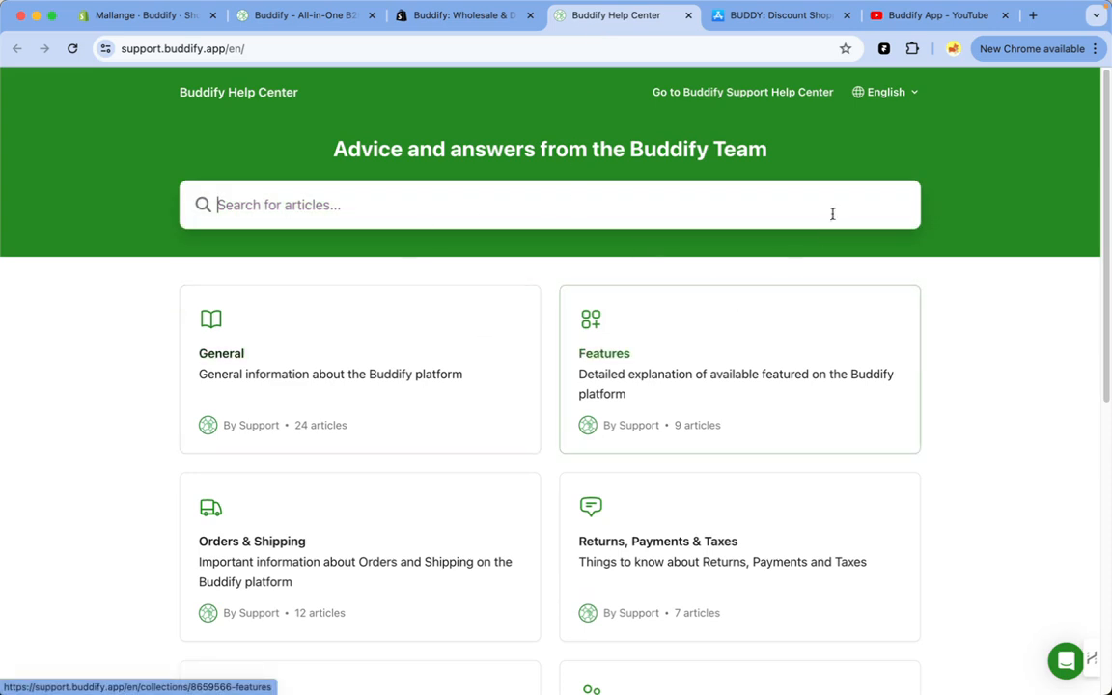
left_click(935, 16)
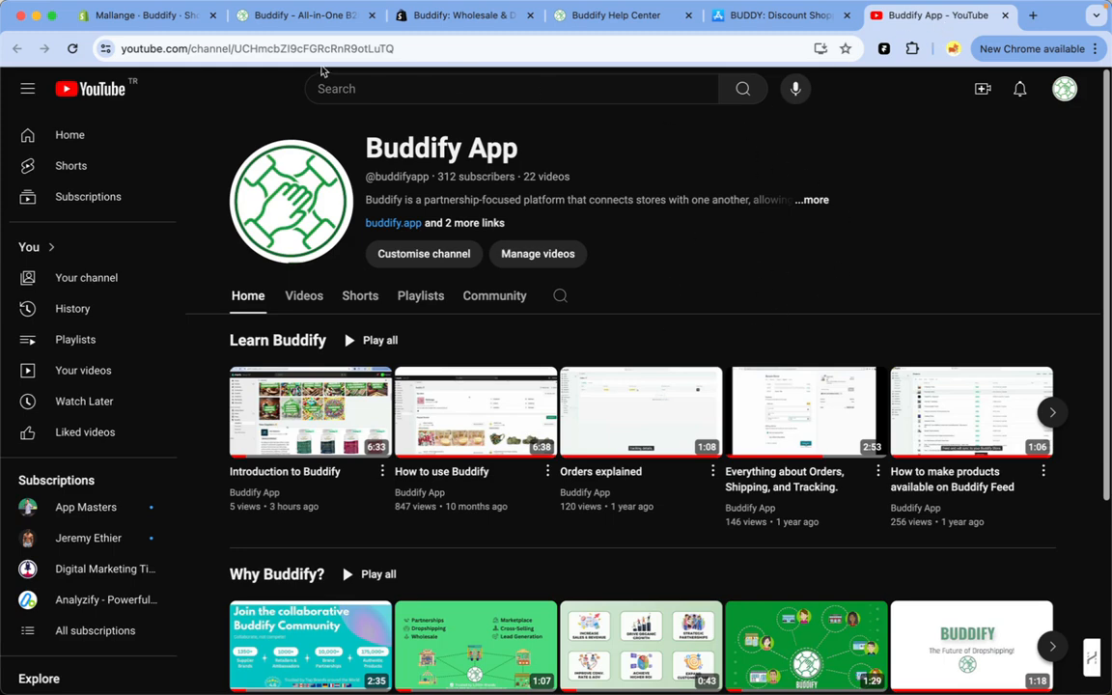
left_click(140, 26)
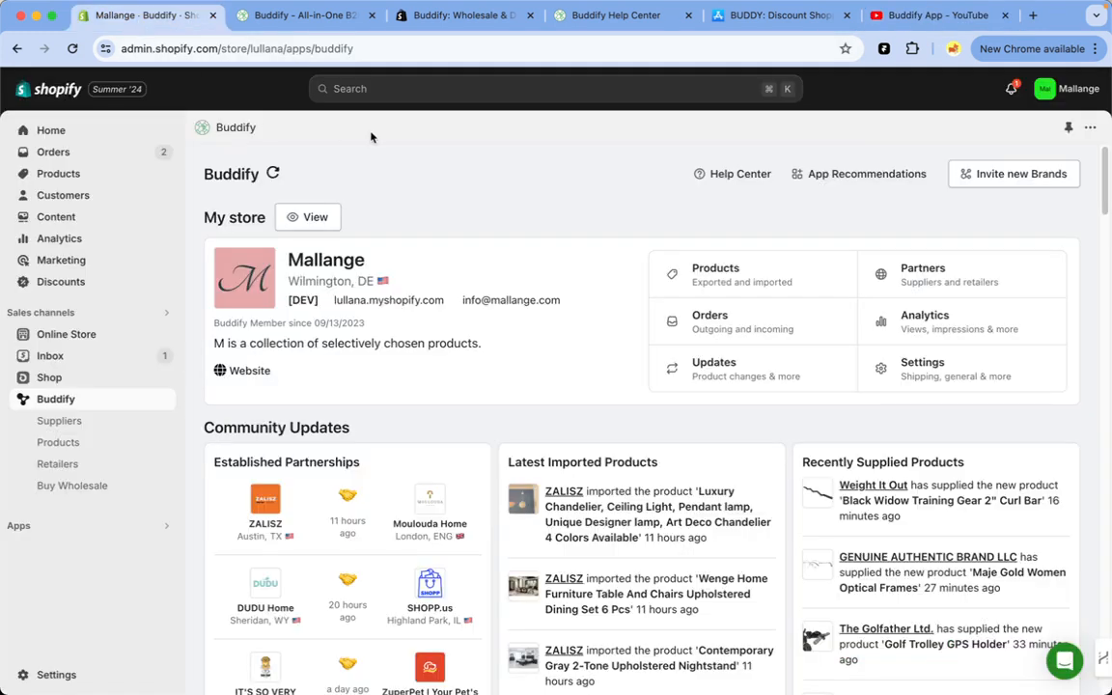